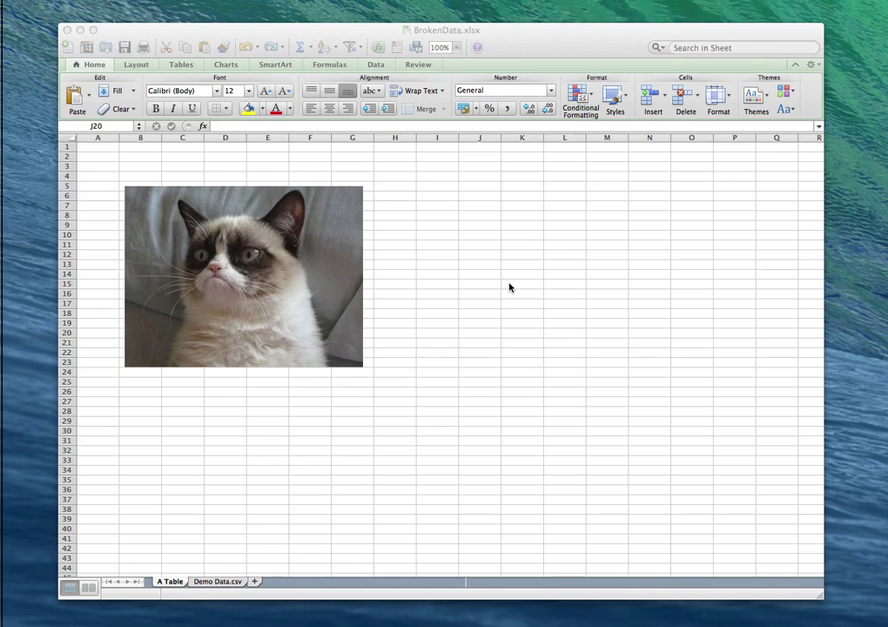
- Switch to the Demo Data.csv sheet showing the company contact table
{"action": "left_click", "coordinate": [221, 582]}
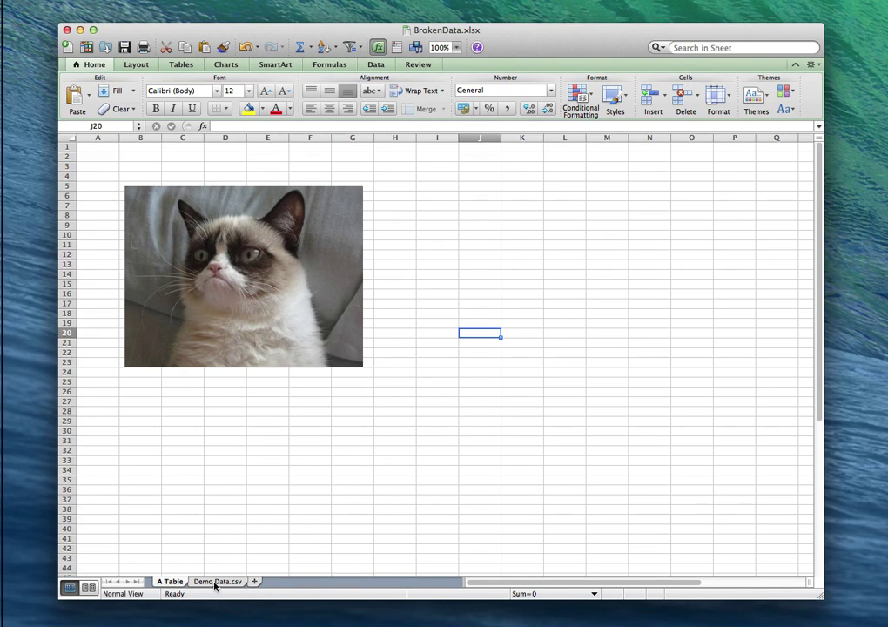
{"action": "left_click", "coordinate": [217, 581]}
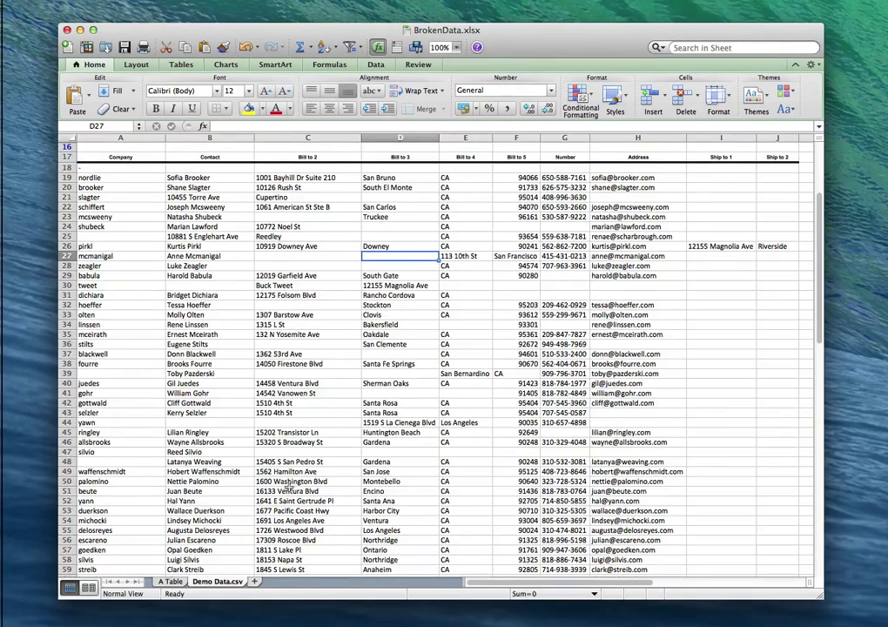
- Reorder the sheet tabs so Demo Data.csv sits left of A Table
{"action": "left_click_drag", "start_coordinate": [194, 576], "coordinate": [165, 581]}
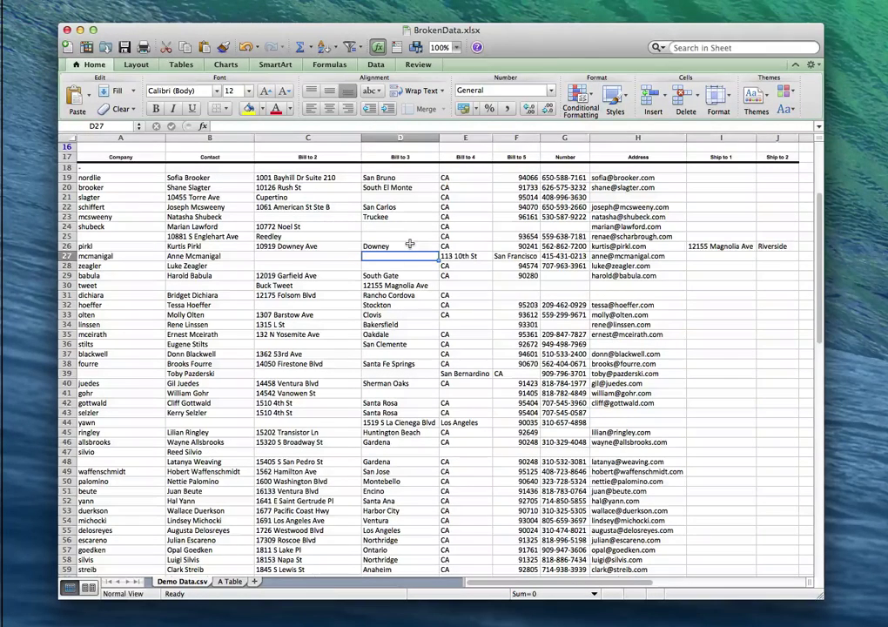
- Unhide the hidden rows 1 through 15 above the table
{"action": "left_click", "coordinate": [68, 144]}
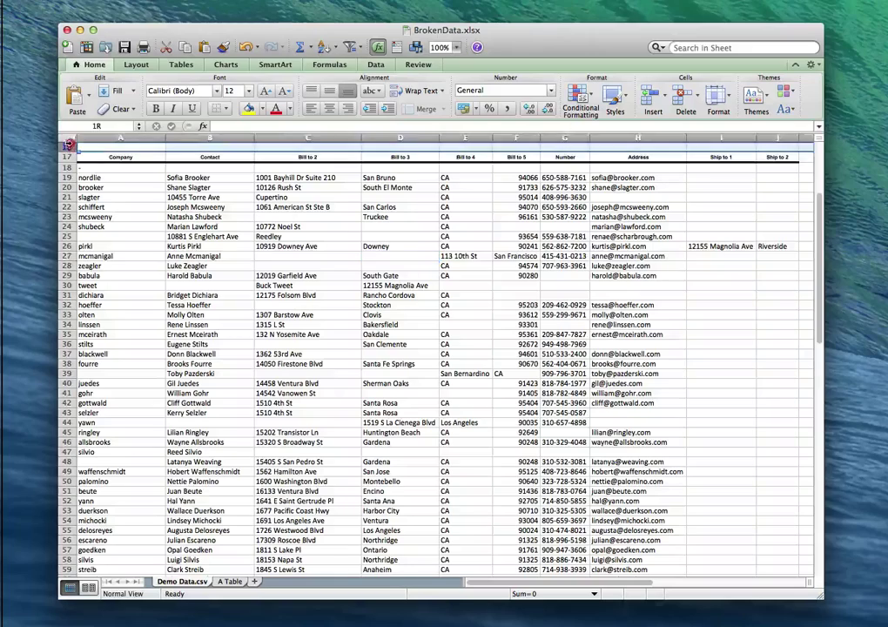
{"action": "right_click", "coordinate": [69, 146]}
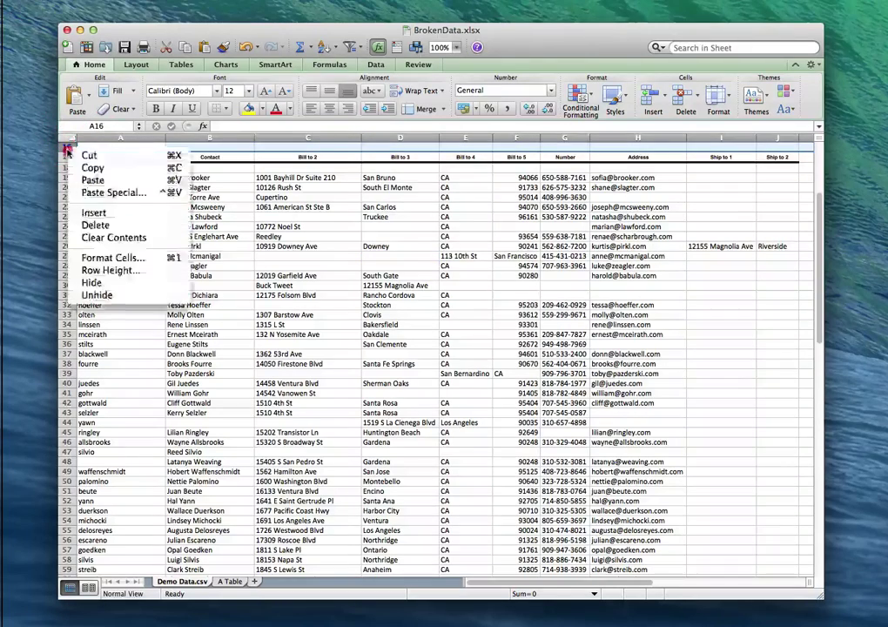
{"action": "left_click", "coordinate": [139, 294]}
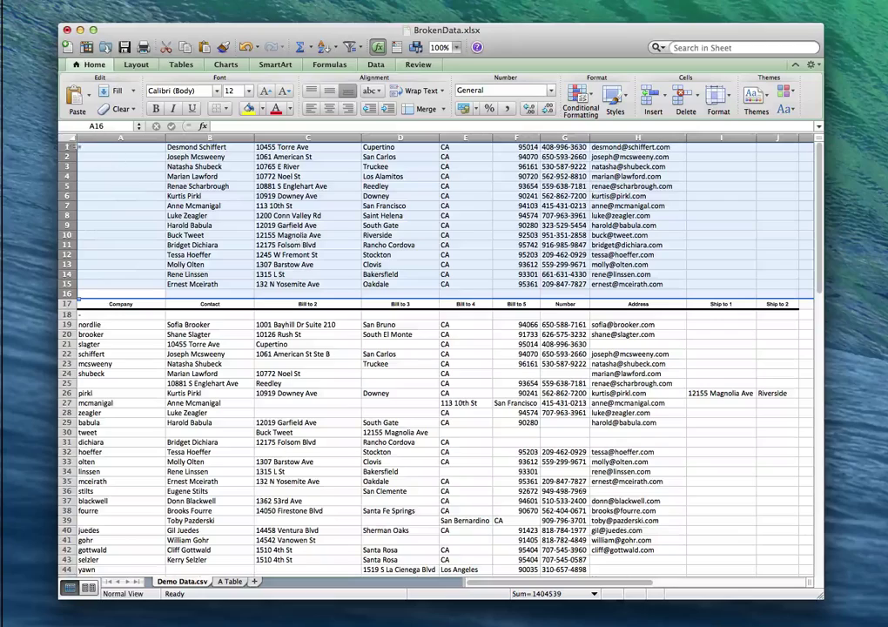
- Delete rows 1 through 16 so the headers move to row 1
{"action": "left_click_drag", "start_coordinate": [76, 146], "coordinate": [44, 281]}
{"action": "right_click", "coordinate": [127, 244]}
{"action": "left_click", "coordinate": [207, 319]}
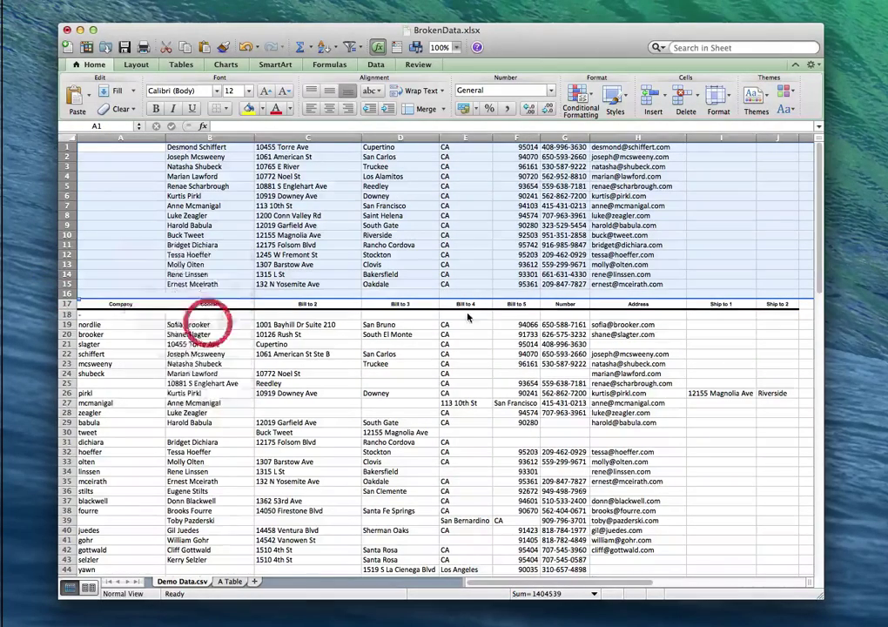
{"action": "left_click", "coordinate": [308, 157]}
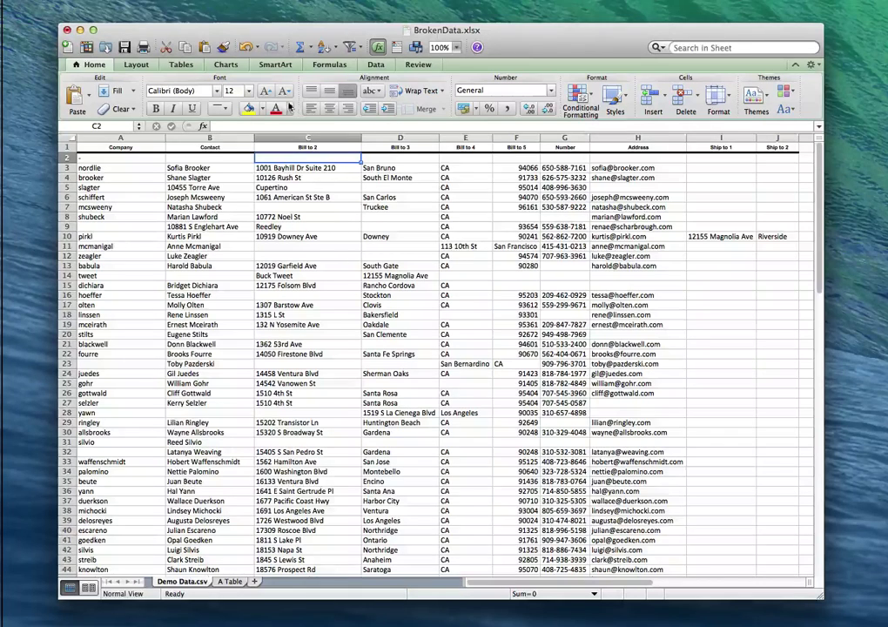
- Locate the Bill to 2 through Bill to 5 headers in the header row
{"action": "left_click_drag", "start_coordinate": [139, 144], "coordinate": [690, 141]}
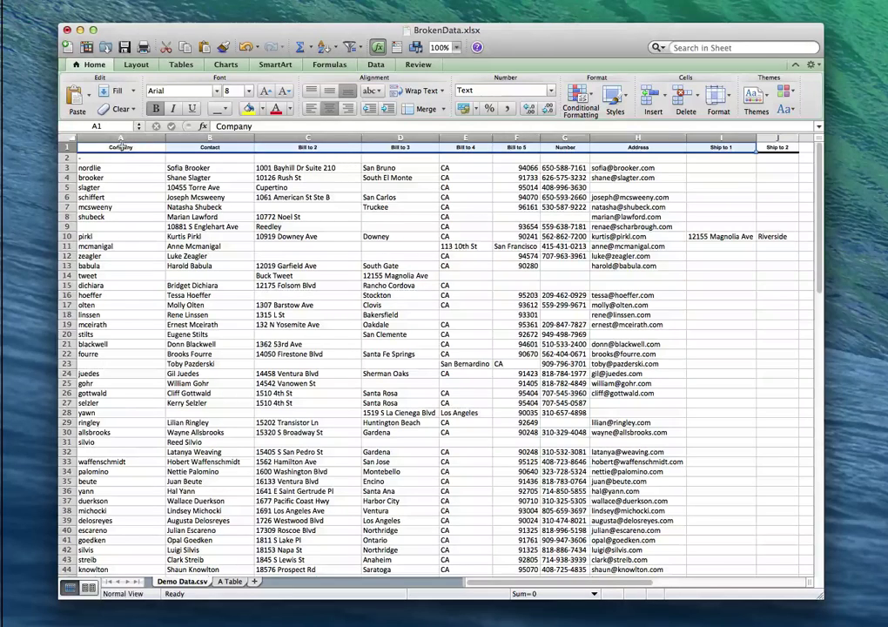
{"action": "key", "text": "Tab"}
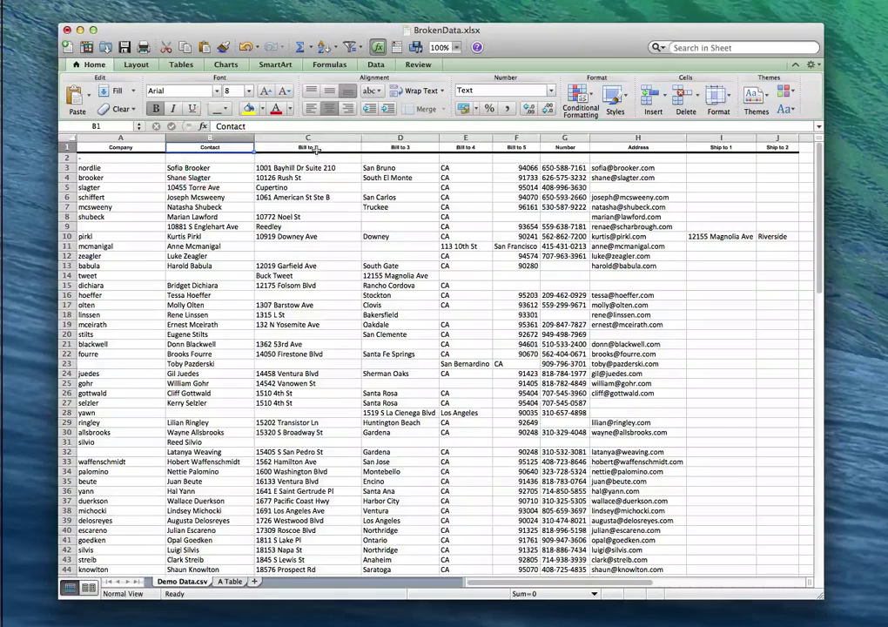
{"action": "left_click", "coordinate": [316, 148]}
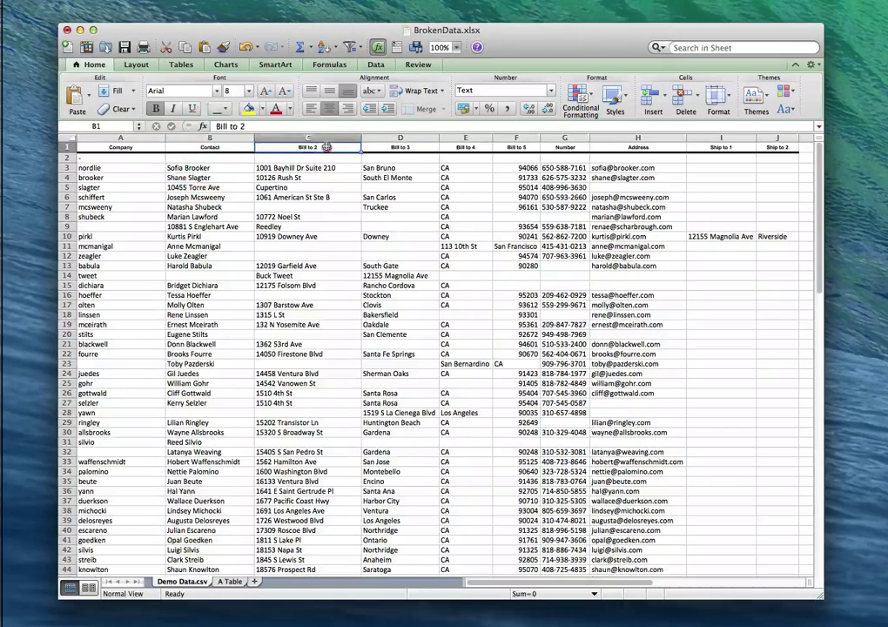
{"action": "left_click", "coordinate": [408, 148]}
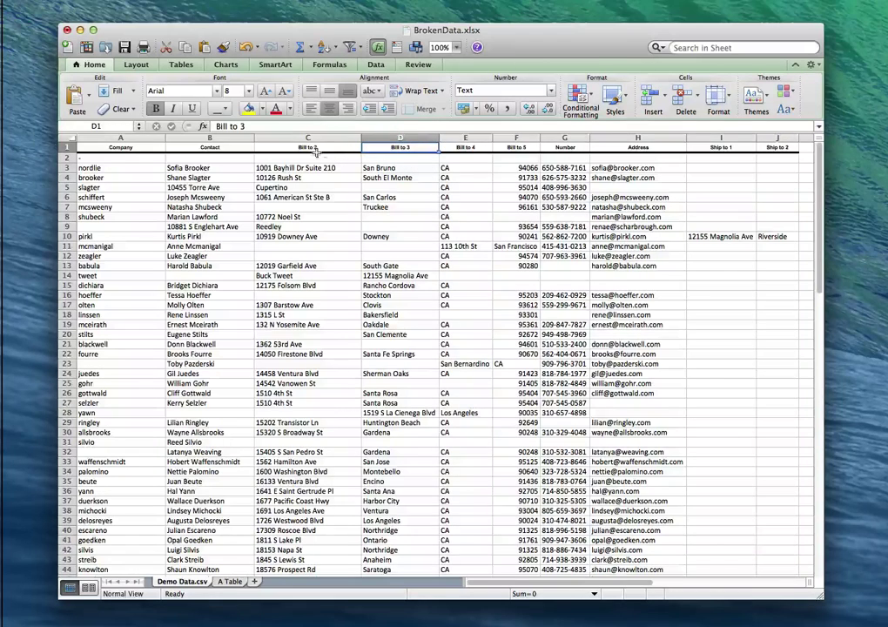
{"action": "left_click_drag", "start_coordinate": [316, 150], "coordinate": [570, 157]}
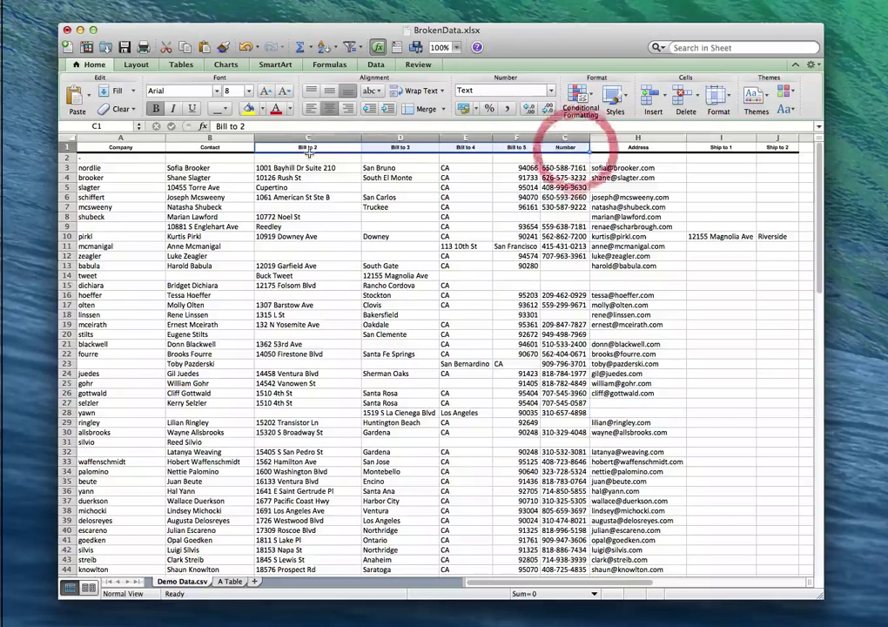
- Rename those headers Address, City, State, Zip, and the old Address header Email
{"action": "left_click", "coordinate": [308, 148]}
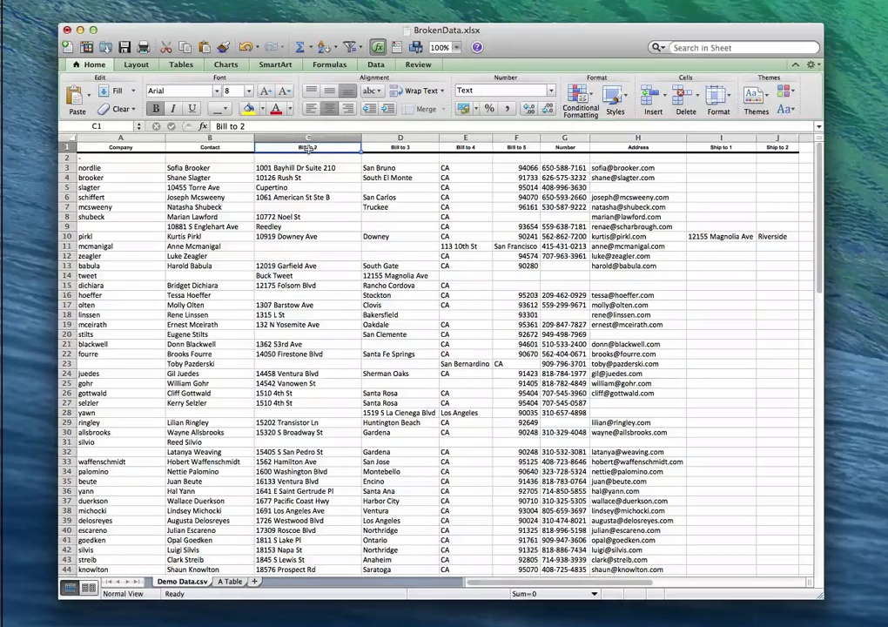
{"action": "type", "text": "Address"}
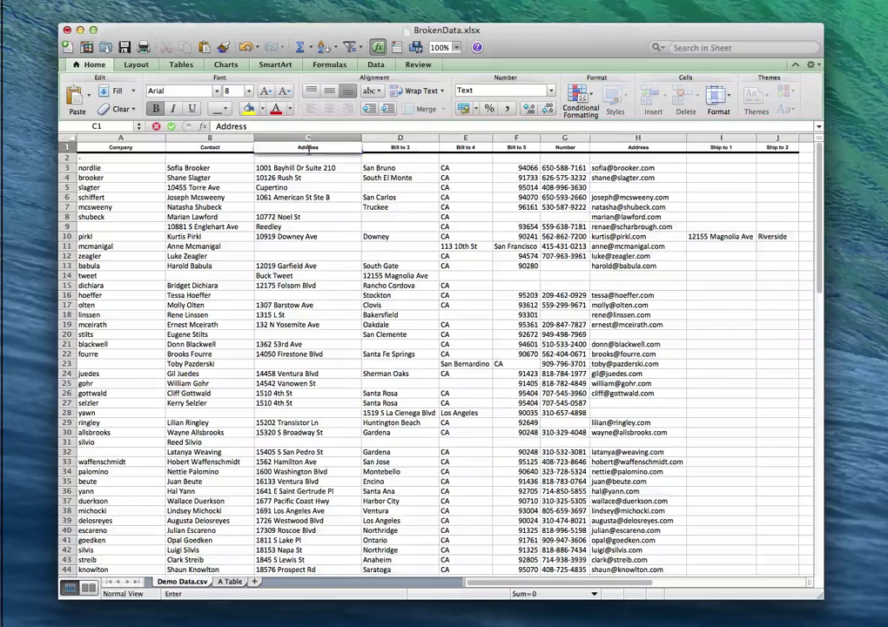
{"action": "key", "text": "Tab"}
{"action": "type", "text": "City"}
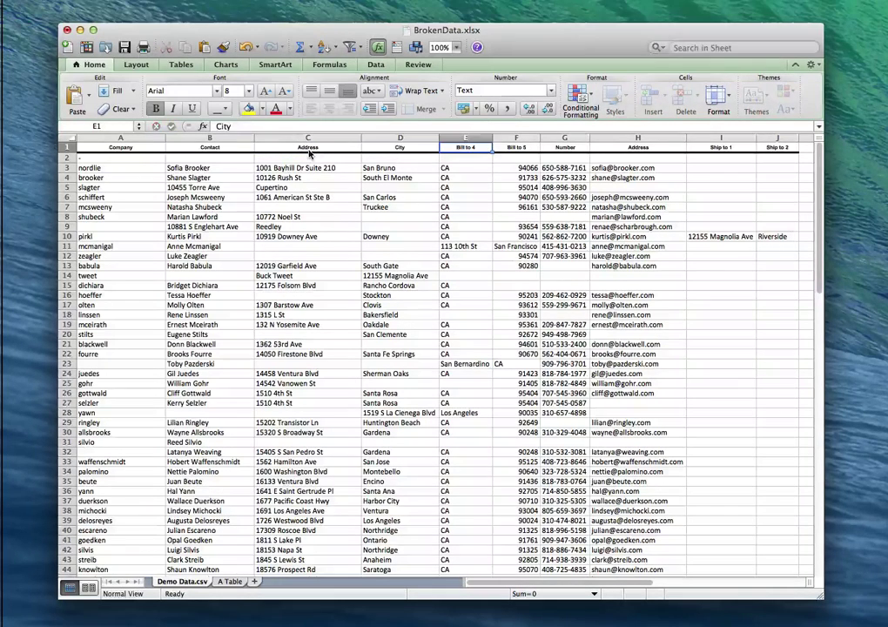
{"action": "key", "text": "Tab"}
{"action": "type", "text": "State"}
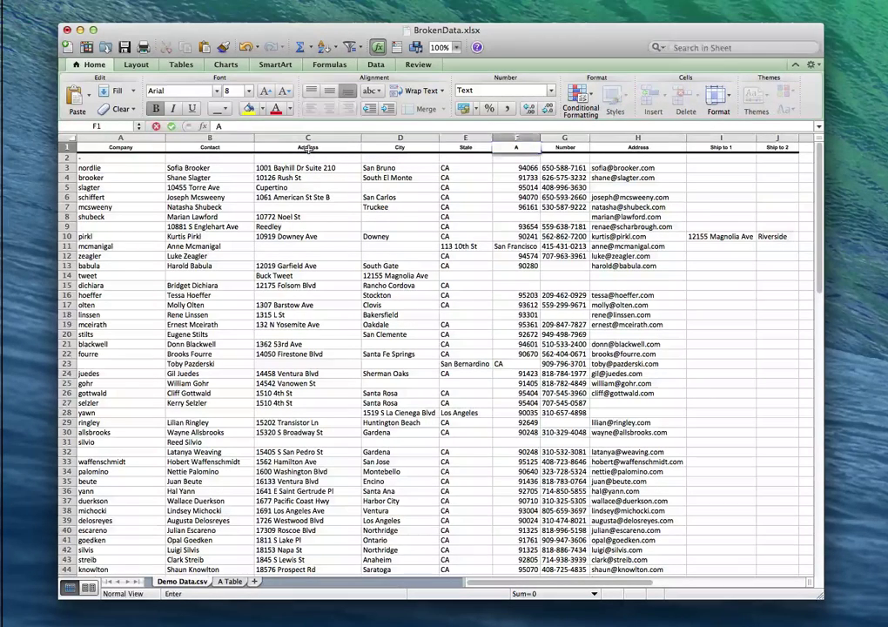
{"action": "type", "text": "Zip"}
{"action": "key", "text": "Tab"}
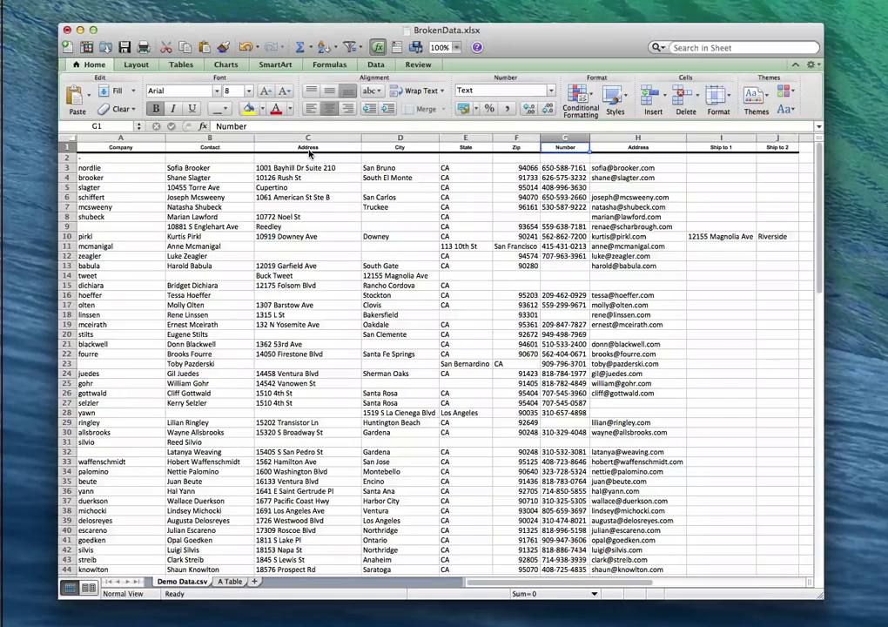
{"action": "key", "text": "Tab"}
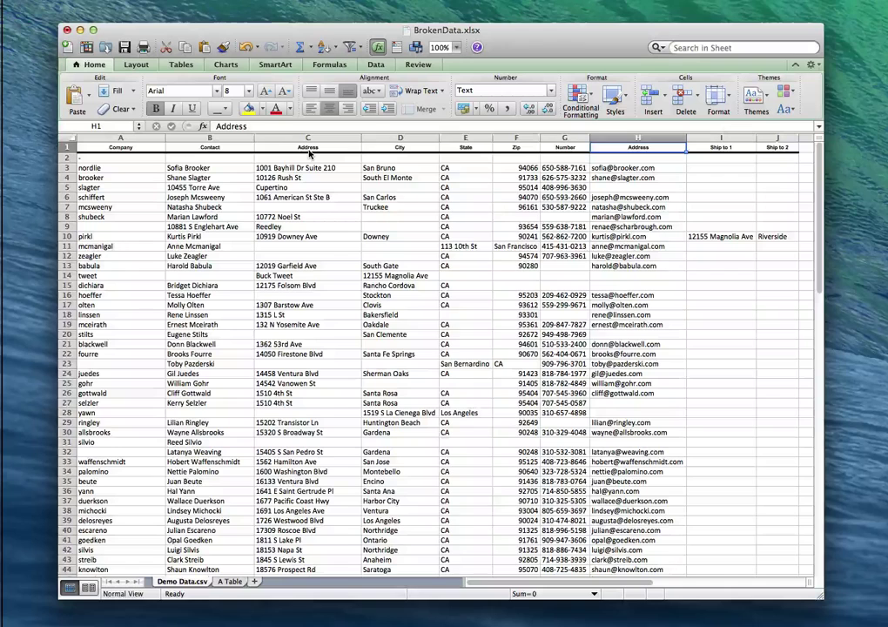
{"action": "type", "text": "Email"}
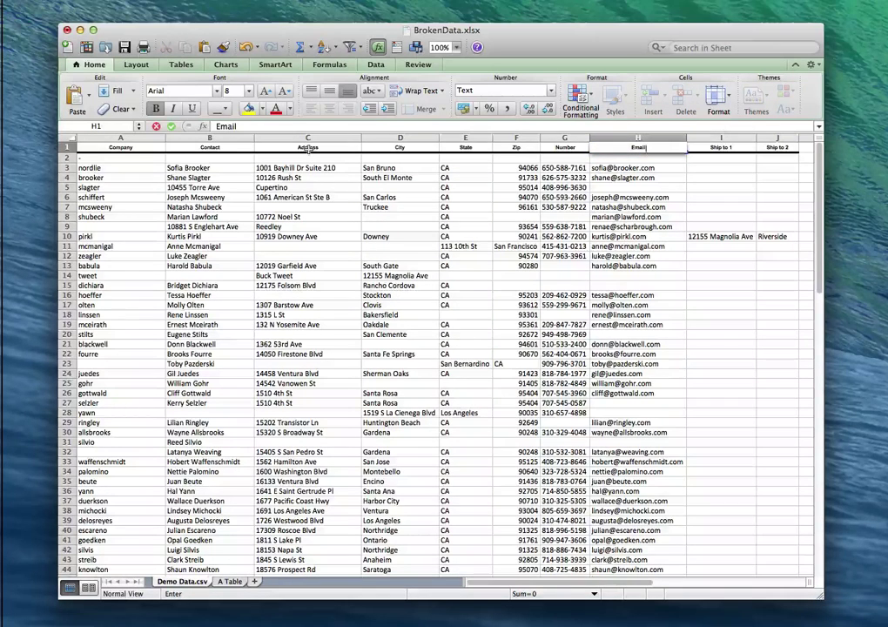
{"action": "key", "text": "Tab"}
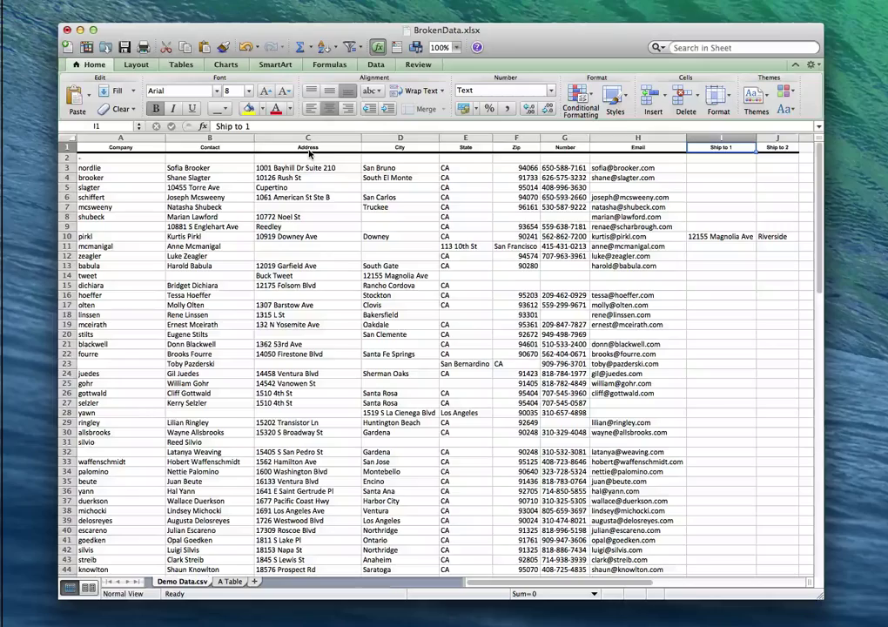
- Delete columns I–J (Ship to 1, Ship to 2), removing row 10's stray street address
{"action": "scroll", "coordinate": [736, 230], "scroll_direction": "down", "scroll_amount": 5}
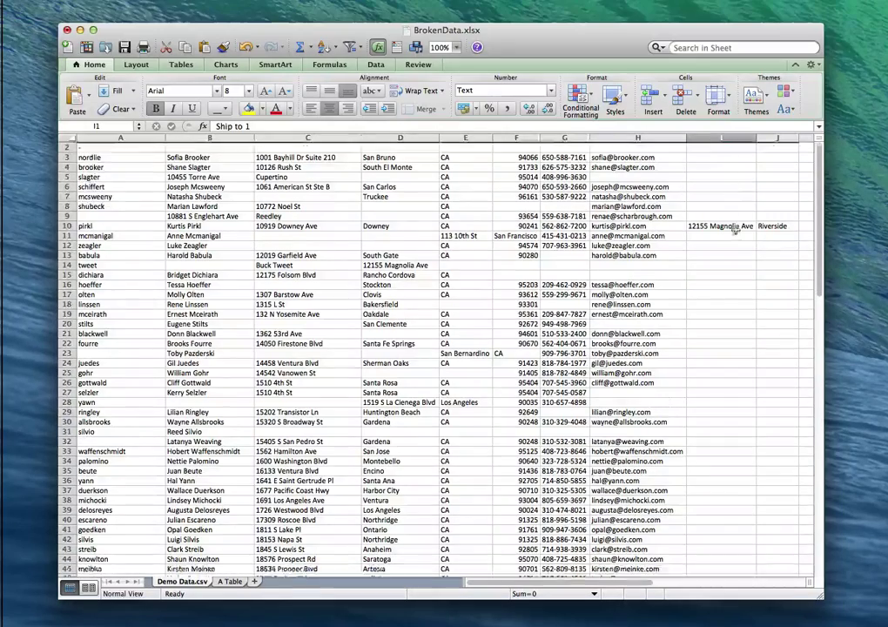
{"action": "scroll", "coordinate": [736, 230], "scroll_direction": "up", "scroll_amount": 5}
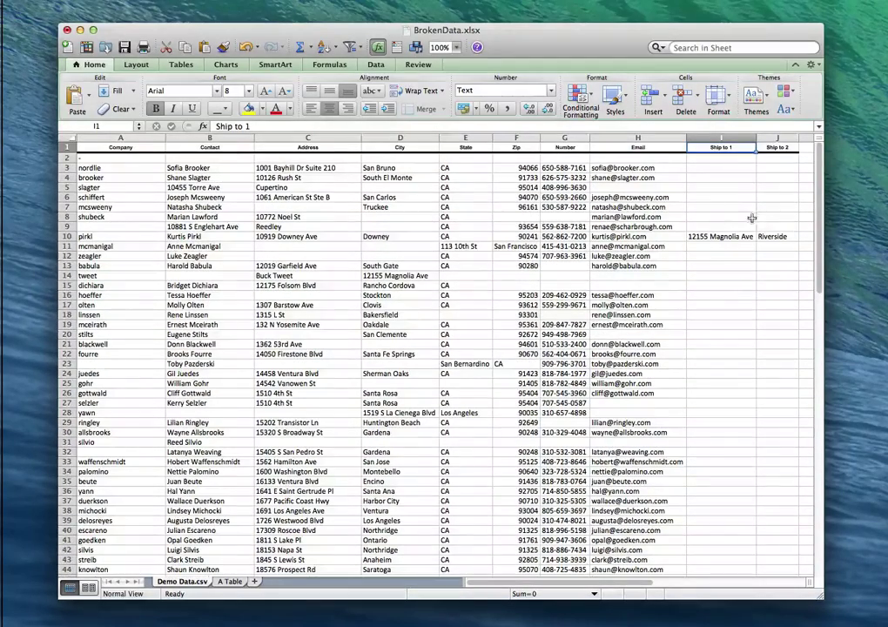
{"action": "left_click_drag", "start_coordinate": [696, 237], "coordinate": [771, 237]}
{"action": "left_click", "coordinate": [714, 178]}
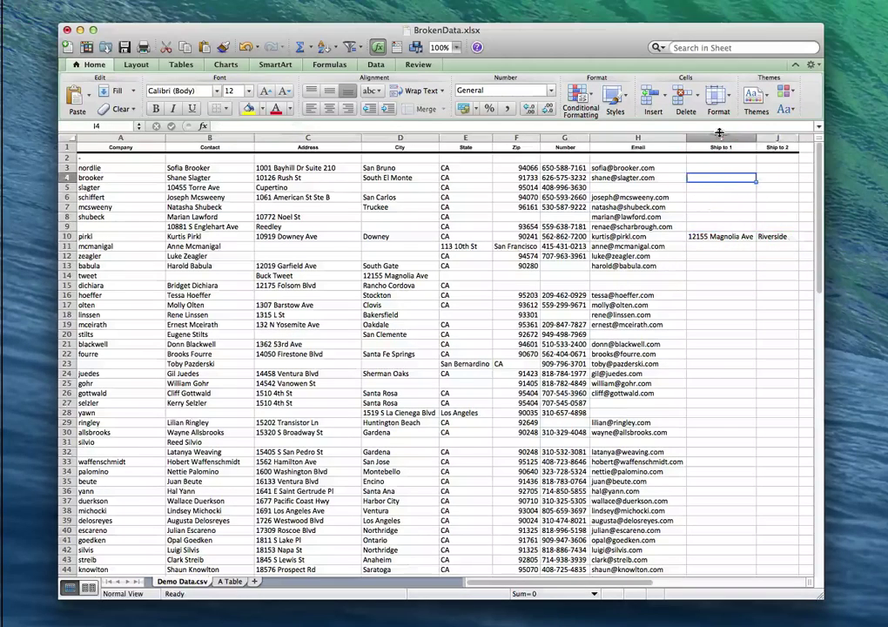
{"action": "left_click_drag", "start_coordinate": [727, 133], "coordinate": [783, 139]}
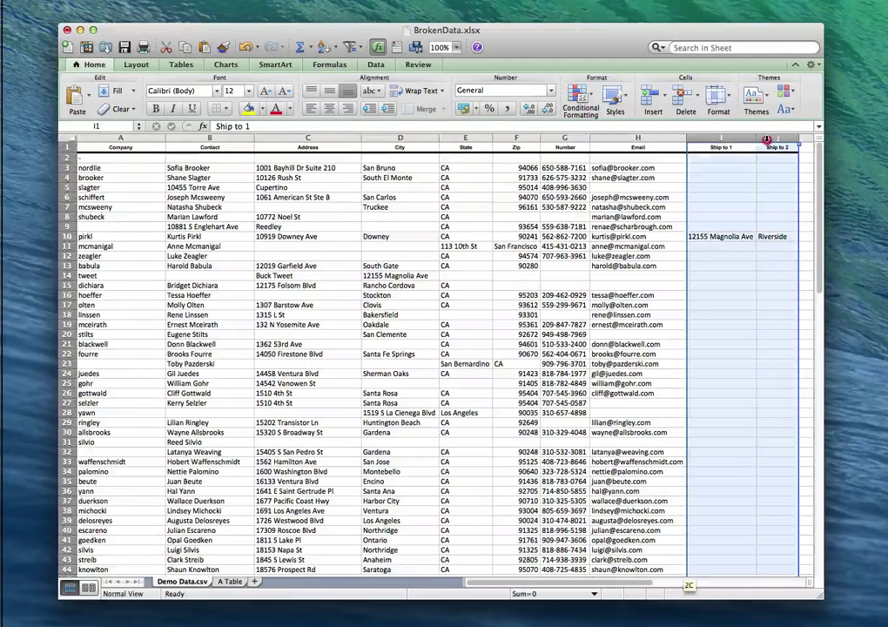
{"action": "right_click", "coordinate": [744, 199]}
{"action": "left_click", "coordinate": [787, 277]}
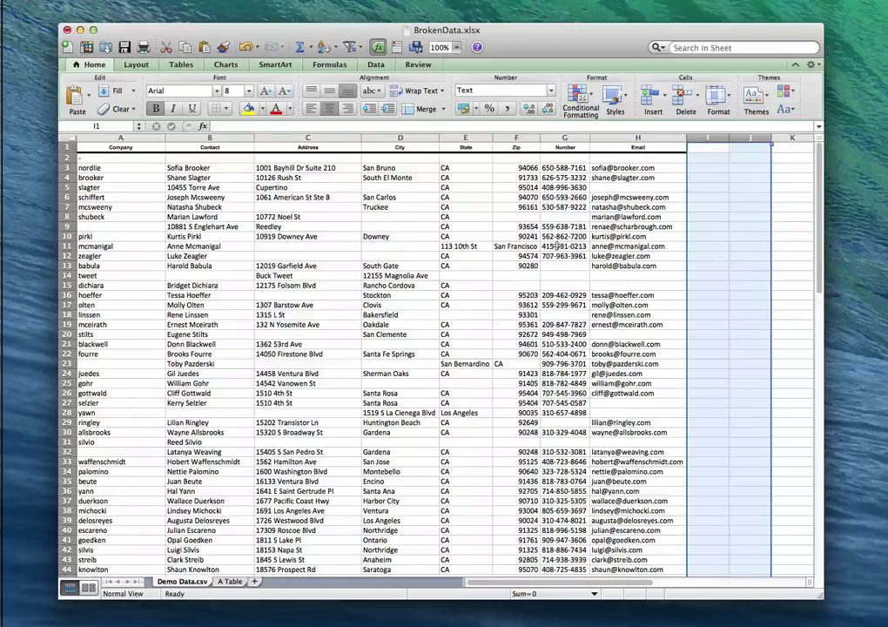
{"action": "left_click", "coordinate": [534, 207]}
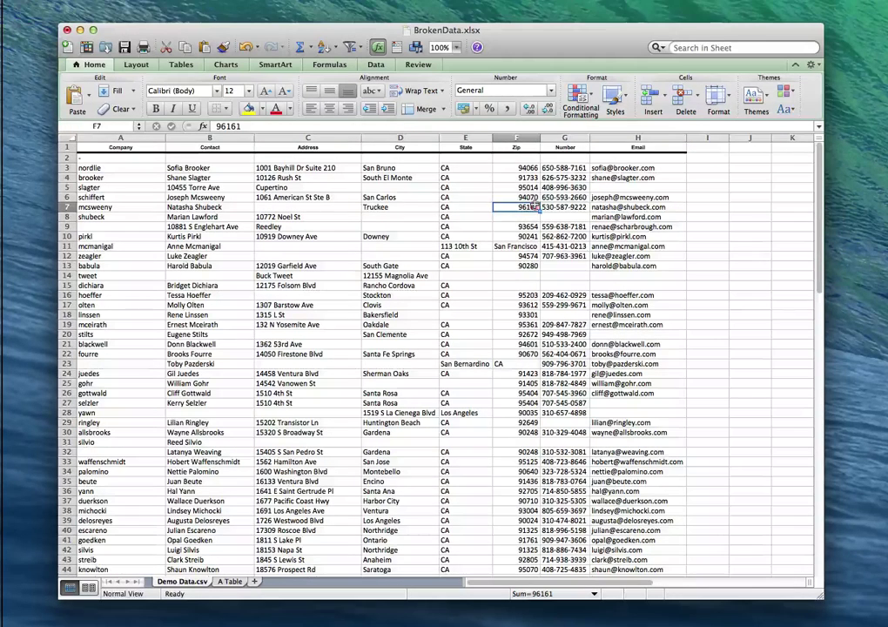
- Delete the empty row 2 directly beneath the header row
{"action": "left_click", "coordinate": [67, 157]}
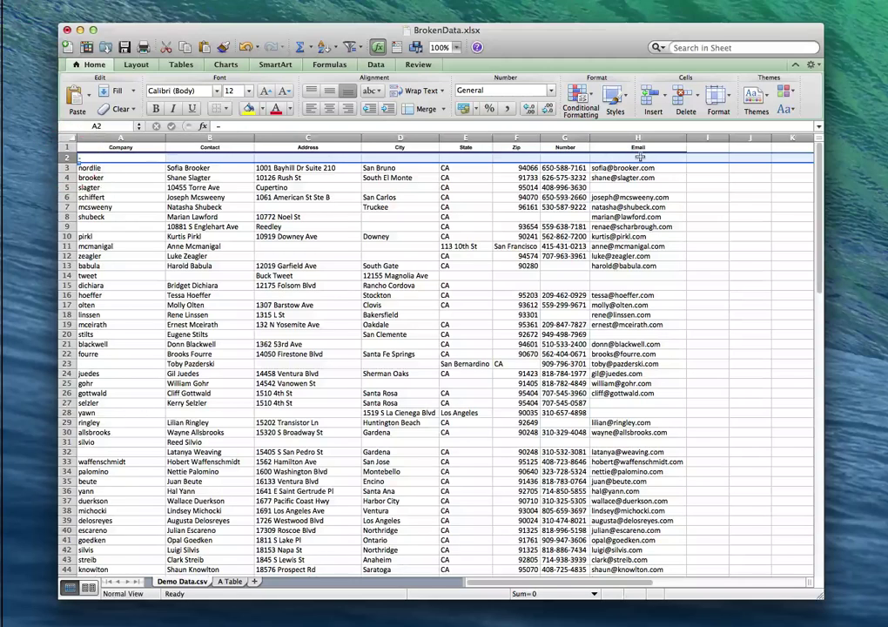
{"action": "left_click", "coordinate": [103, 157]}
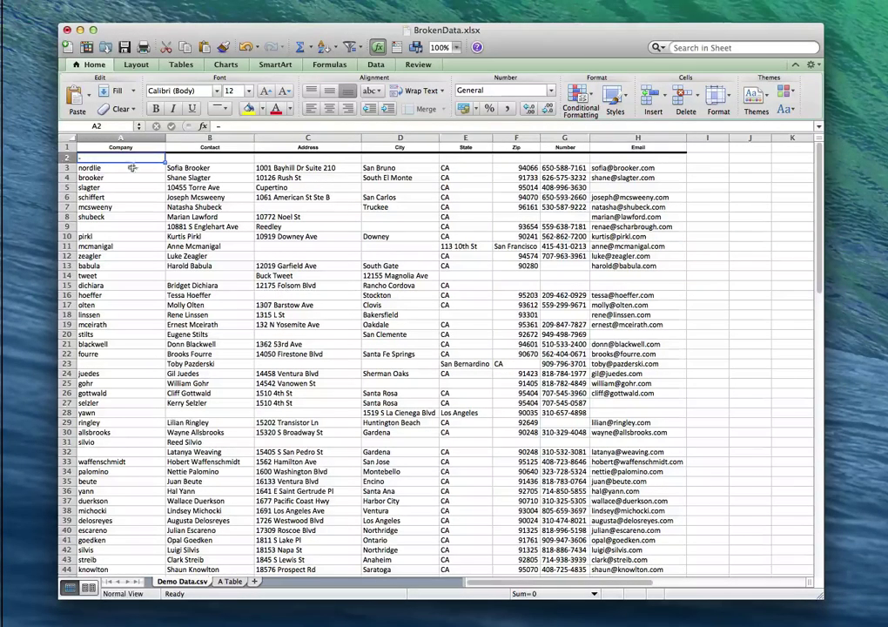
{"action": "left_click", "coordinate": [66, 158]}
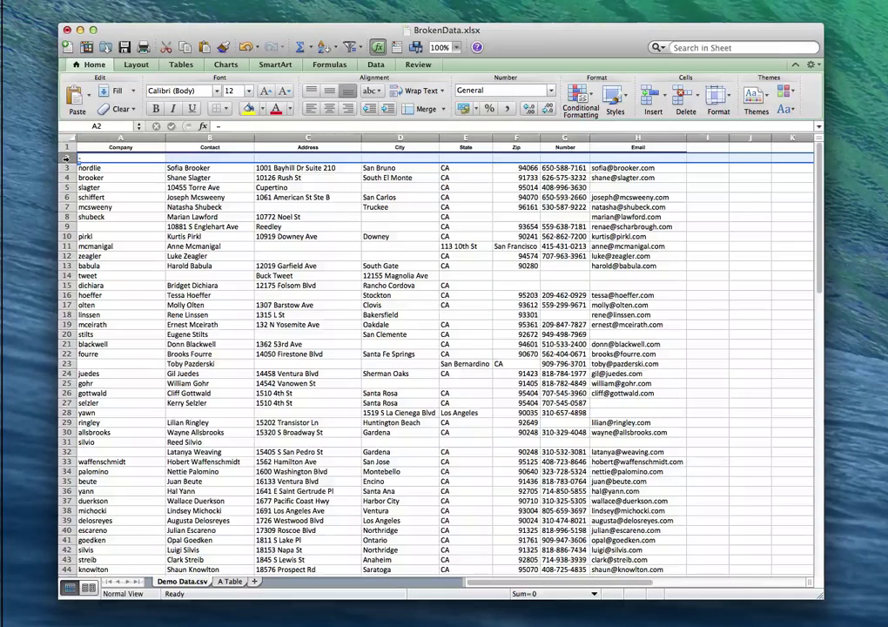
{"action": "right_click", "coordinate": [67, 157]}
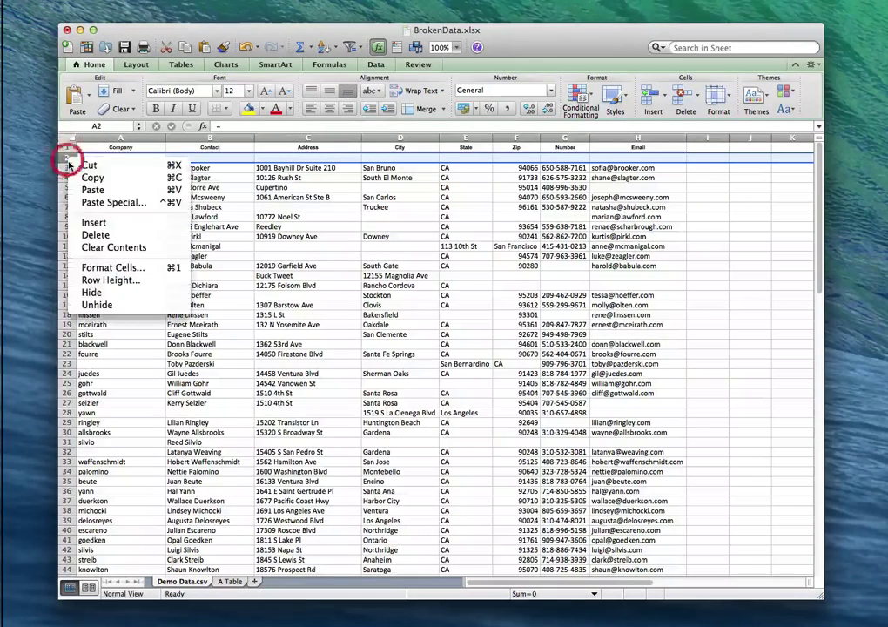
{"action": "left_click", "coordinate": [92, 231]}
{"action": "left_click", "coordinate": [353, 207]}
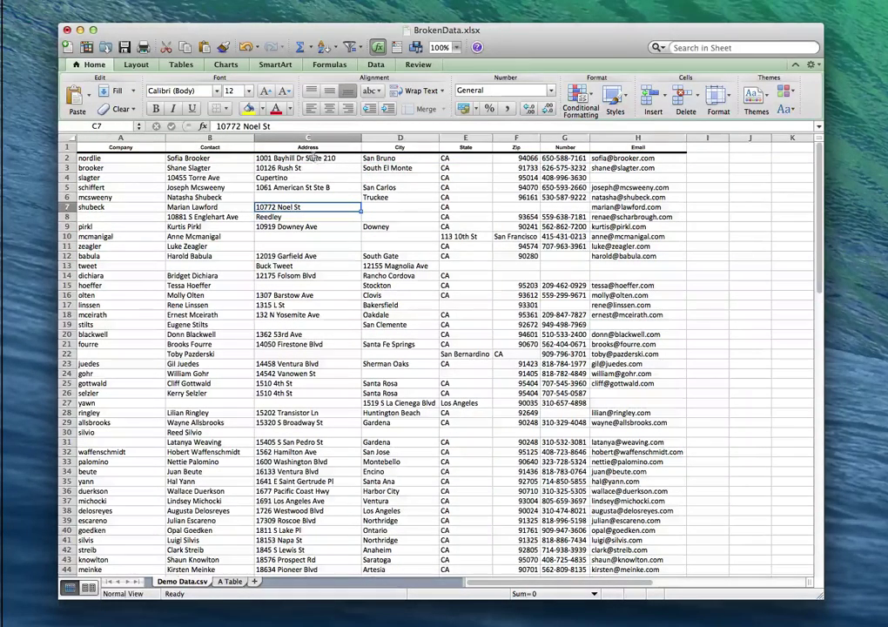
- Edit cell C2 and remove the 'Suite 210' text from the street address
{"action": "key", "text": "Up"}
{"action": "key", "text": "Up"}
{"action": "left_click", "coordinate": [307, 158]}
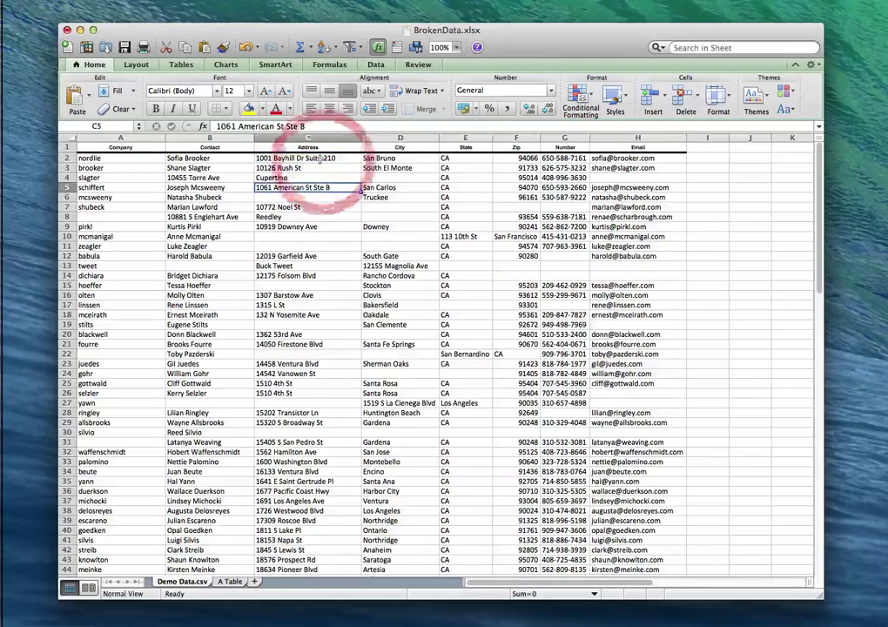
{"action": "double_click", "coordinate": [311, 158]}
{"action": "left_click_drag", "start_coordinate": [306, 157], "coordinate": [342, 158]}
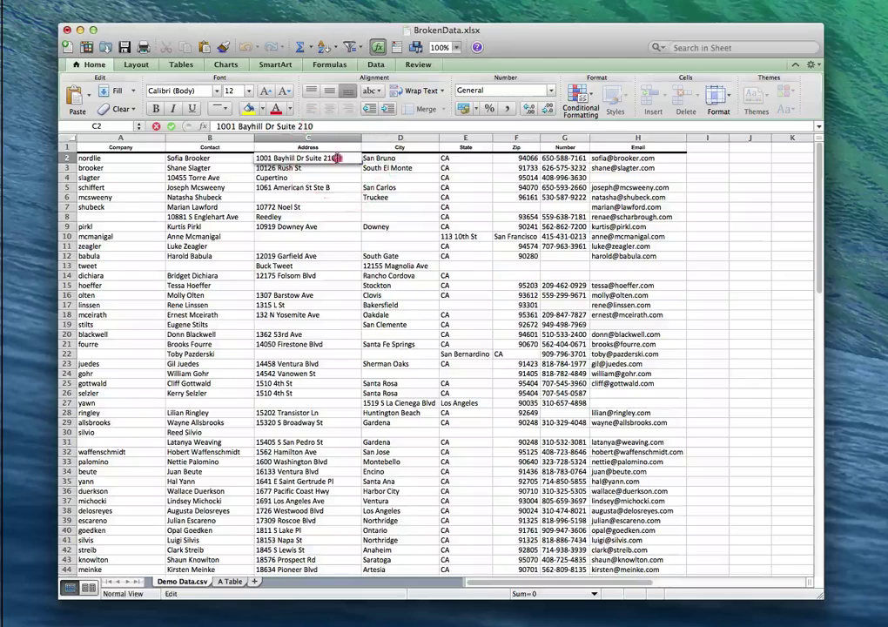
{"action": "left_click", "coordinate": [307, 157]}
{"action": "left_click_drag", "start_coordinate": [305, 158], "coordinate": [353, 166]}
{"action": "key", "text": "super+c"}
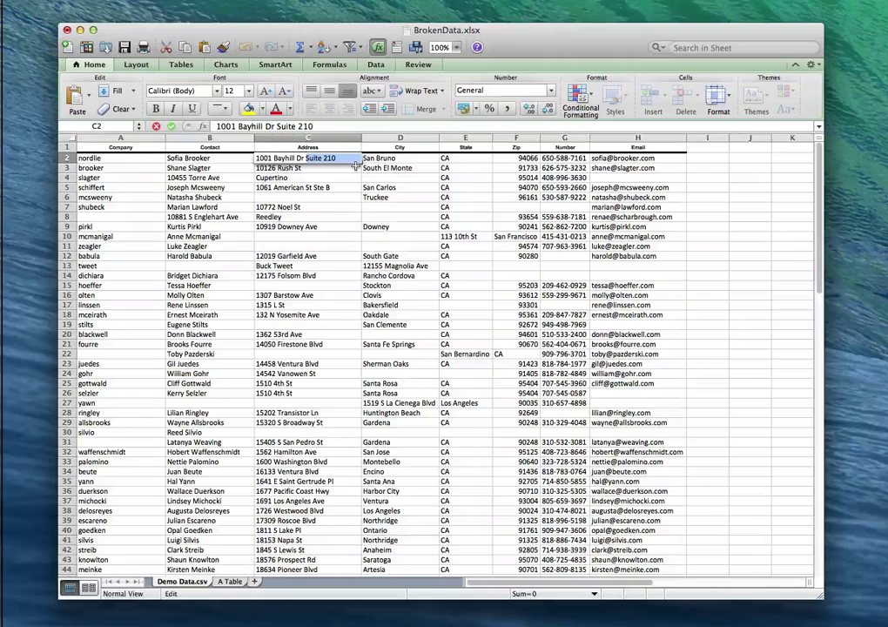
{"action": "key", "text": "BackSpace"}
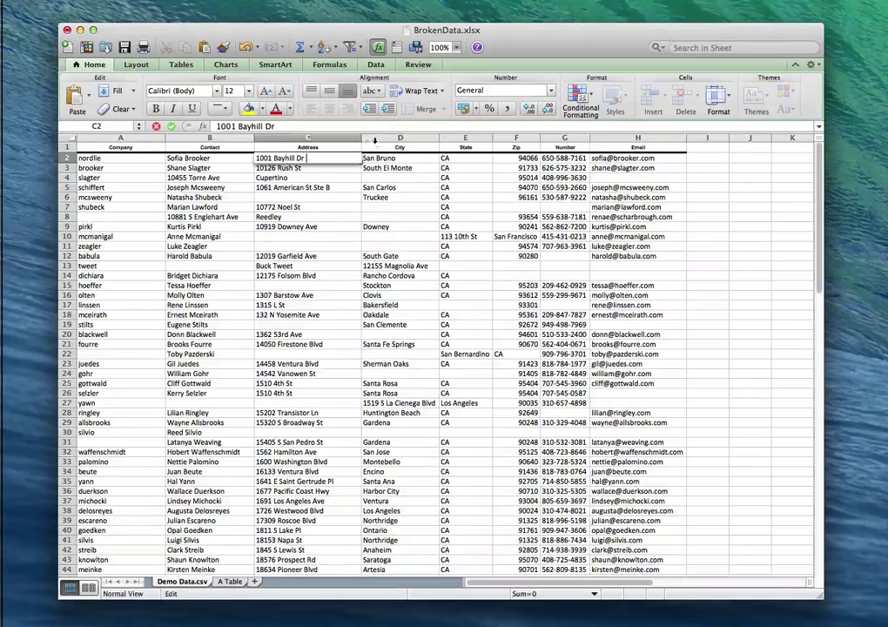
- Insert a Suite column before City, paste Suite 210 into D2, and autofit it
{"action": "left_click", "coordinate": [376, 138]}
{"action": "right_click", "coordinate": [376, 140]}
{"action": "left_click", "coordinate": [402, 202]}
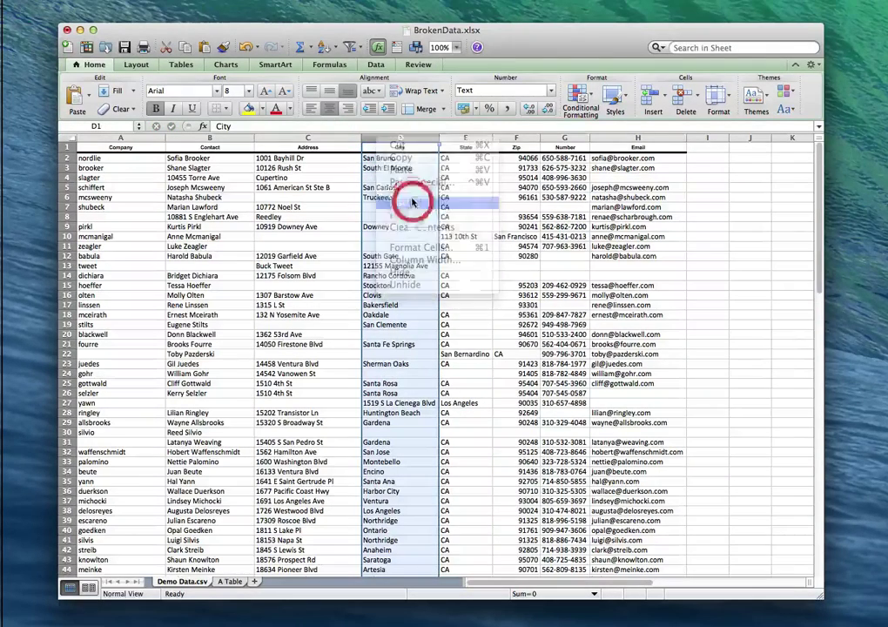
{"action": "left_click", "coordinate": [382, 158]}
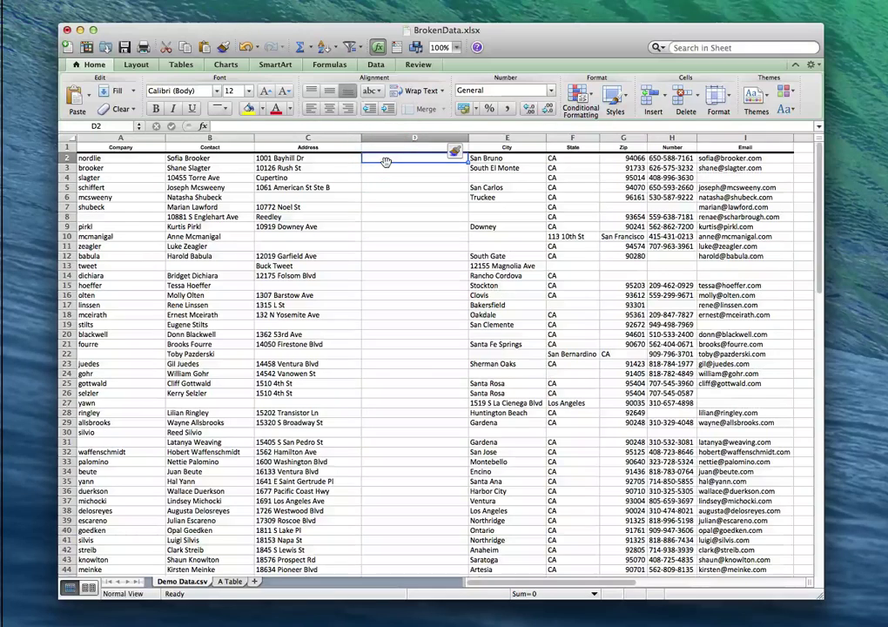
{"action": "key", "text": "super+v"}
{"action": "left_click", "coordinate": [394, 148]}
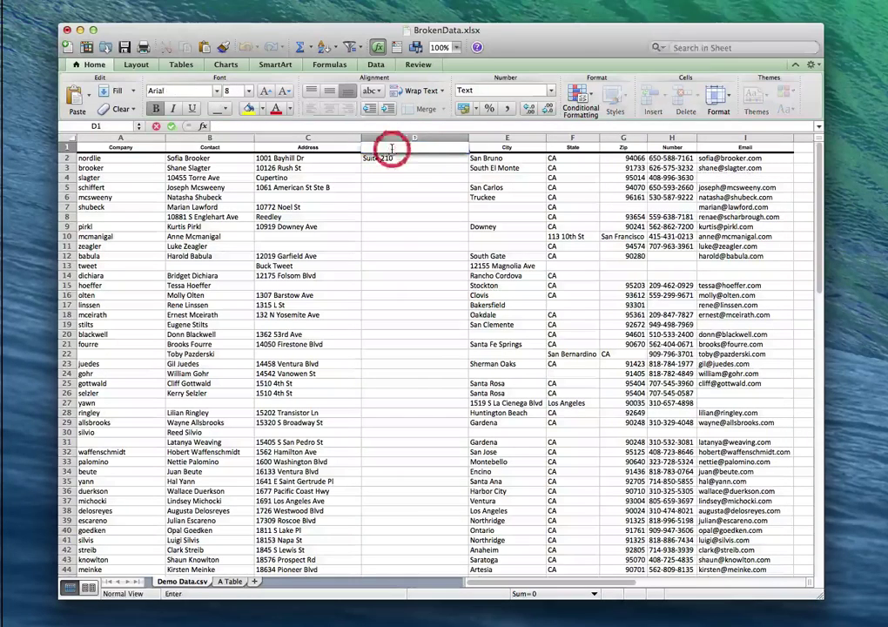
{"action": "type", "text": "Suite"}
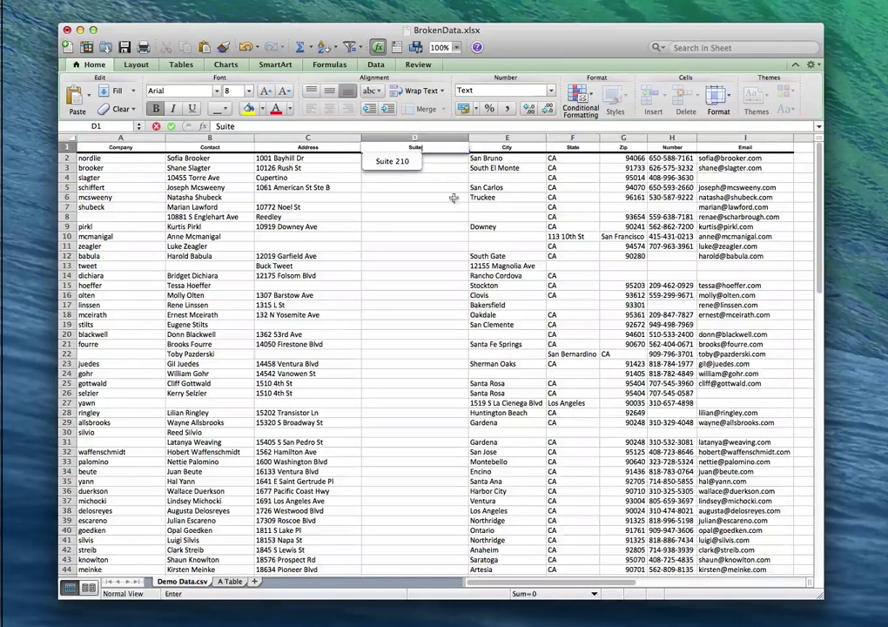
{"action": "left_click", "coordinate": [453, 197]}
{"action": "double_click", "coordinate": [468, 137]}
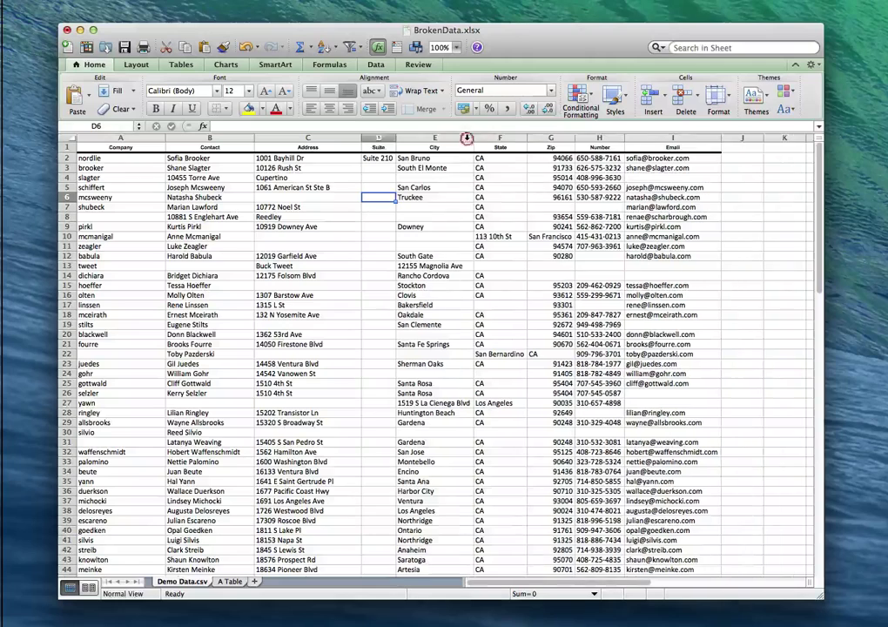
- Move 'Ste B' out of C5's address into Suite cell D5
{"action": "left_click", "coordinate": [380, 176]}
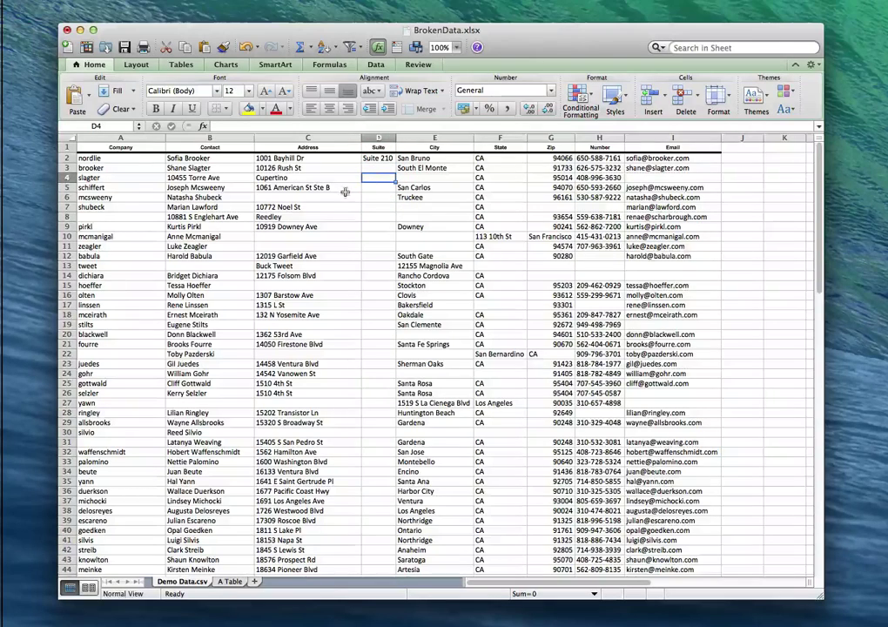
{"action": "left_click", "coordinate": [321, 186]}
{"action": "double_click", "coordinate": [322, 186]}
{"action": "left_click_drag", "start_coordinate": [314, 186], "coordinate": [357, 187]}
{"action": "key", "text": "super+c"}
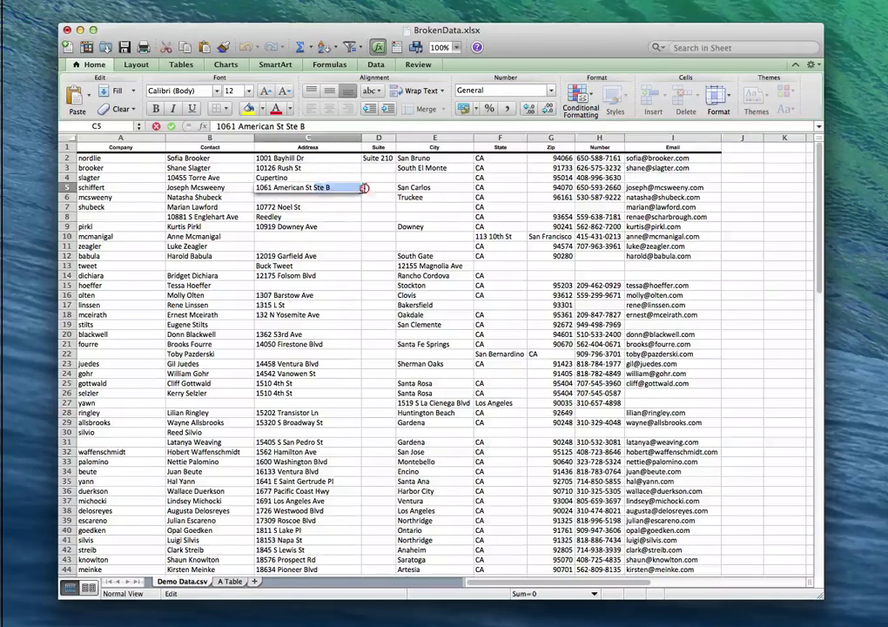
{"action": "key", "text": "BackSpace"}
{"action": "left_click", "coordinate": [365, 187]}
{"action": "key", "text": "super+v"}
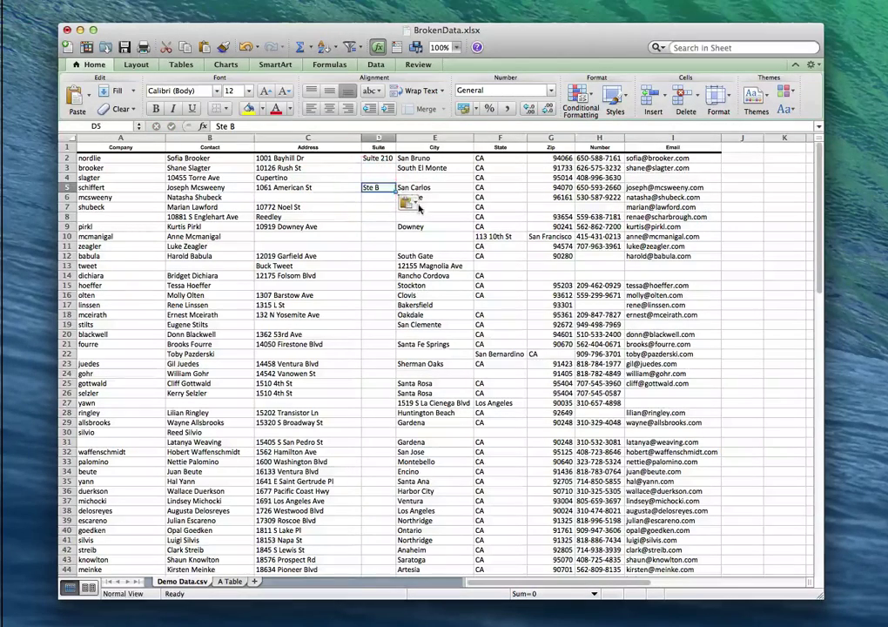
{"action": "left_click", "coordinate": [353, 206]}
{"action": "left_click", "coordinate": [285, 219]}
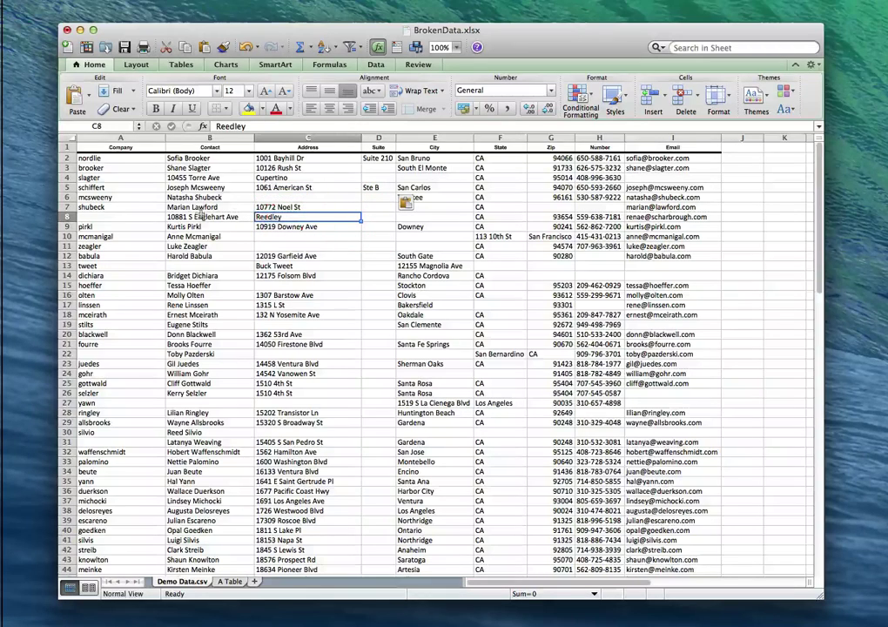
{"action": "left_click_drag", "start_coordinate": [174, 217], "coordinate": [405, 218]}
{"action": "left_click", "coordinate": [375, 216]}
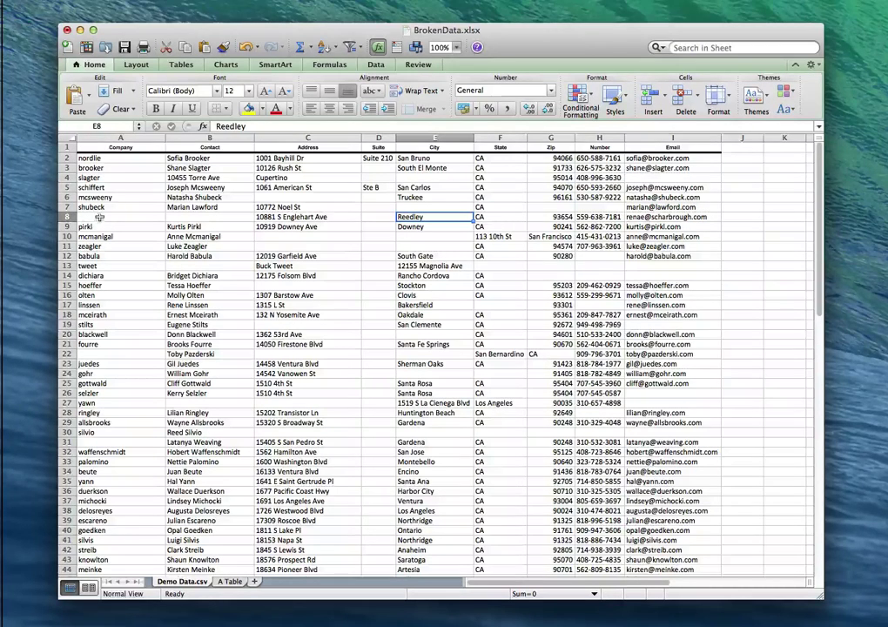
{"action": "left_click", "coordinate": [97, 207]}
{"action": "key", "text": "Down"}
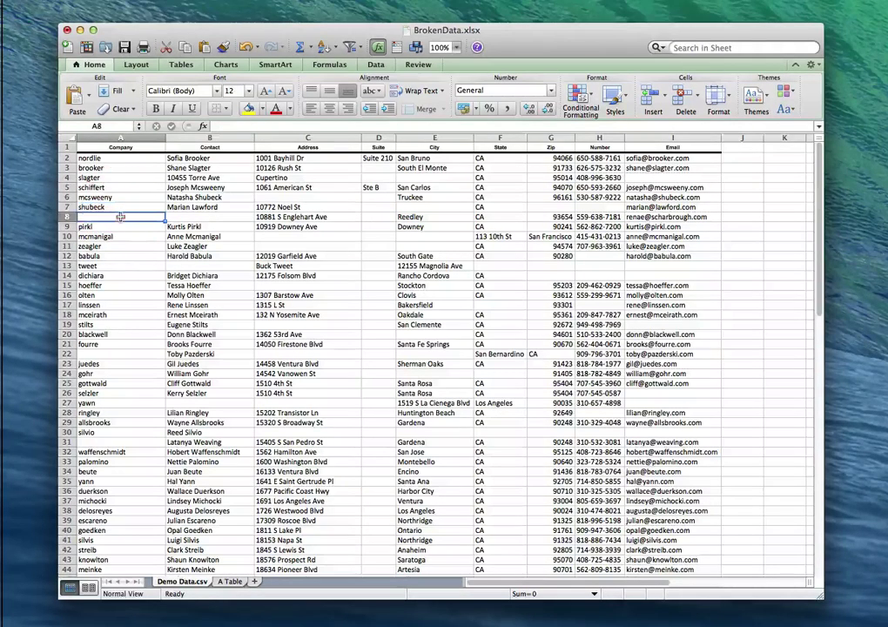
{"action": "left_click", "coordinate": [115, 141]}
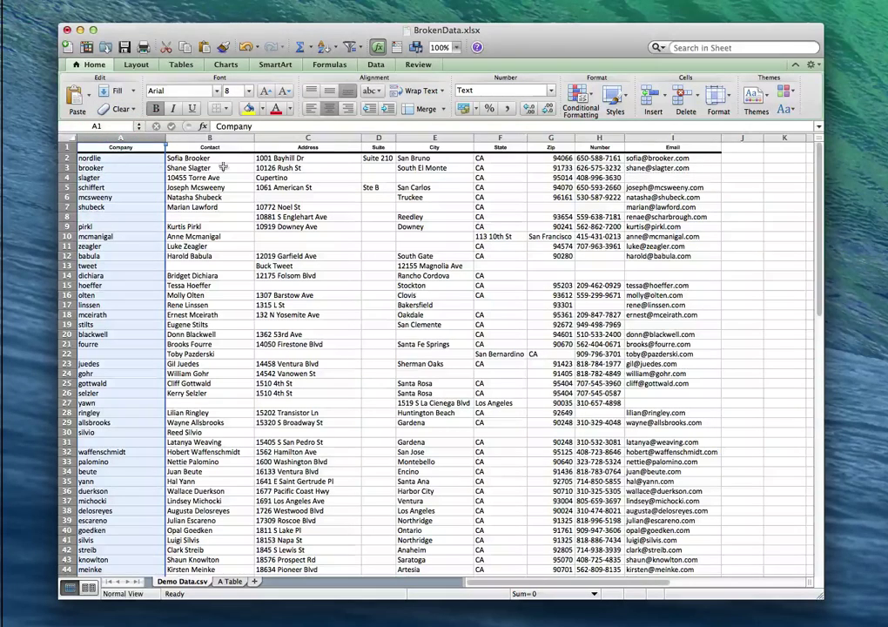
{"action": "left_click", "coordinate": [209, 138]}
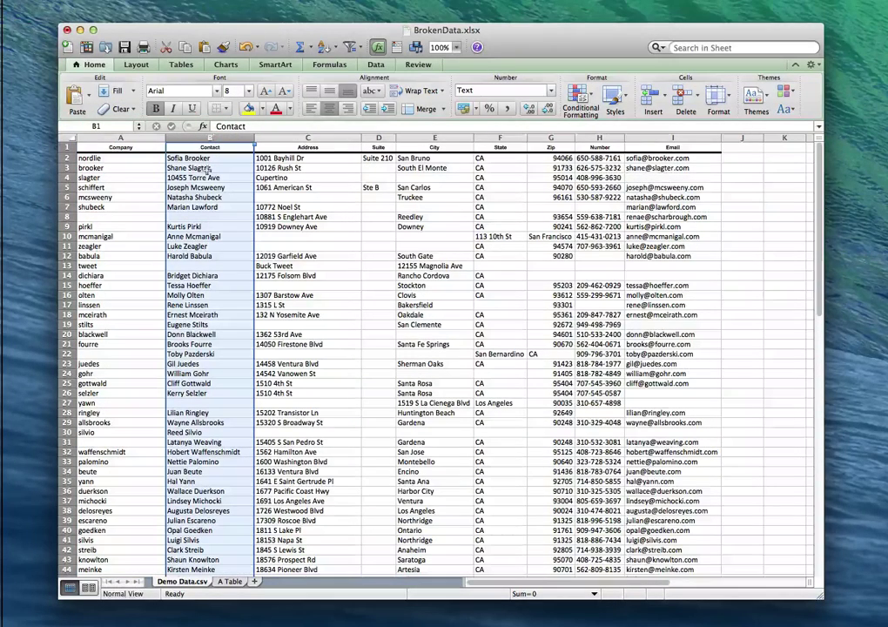
{"action": "left_click", "coordinate": [121, 138]}
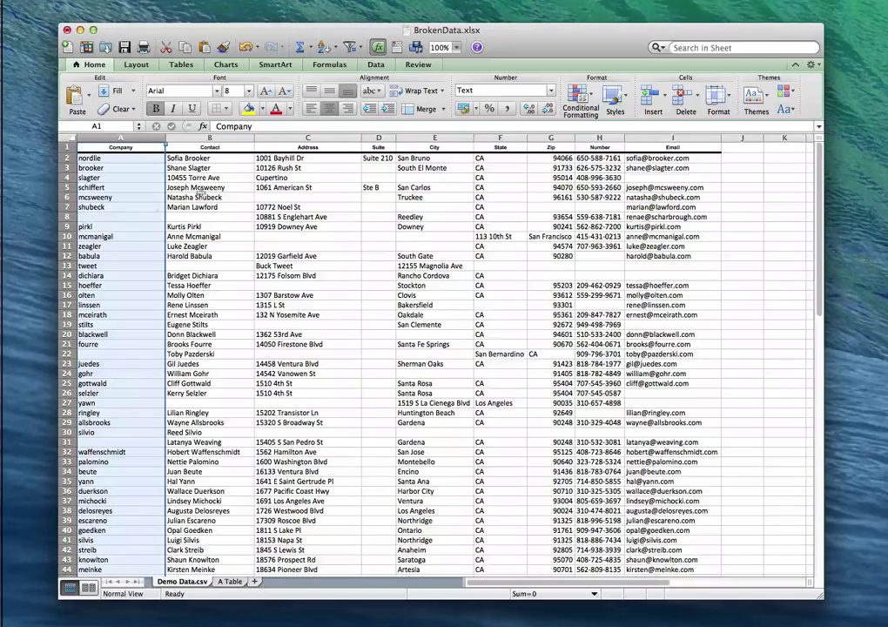
{"action": "left_click_drag", "start_coordinate": [286, 137], "coordinate": [547, 141]}
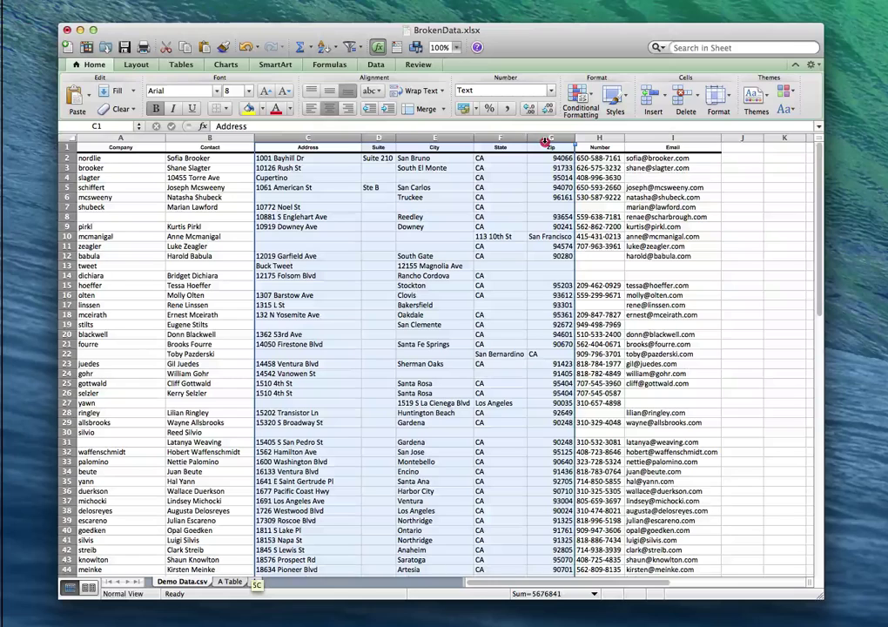
- Enter scharbrough in A8 and pazderski in A22, based on each row's email domain
{"action": "left_click", "coordinate": [122, 216]}
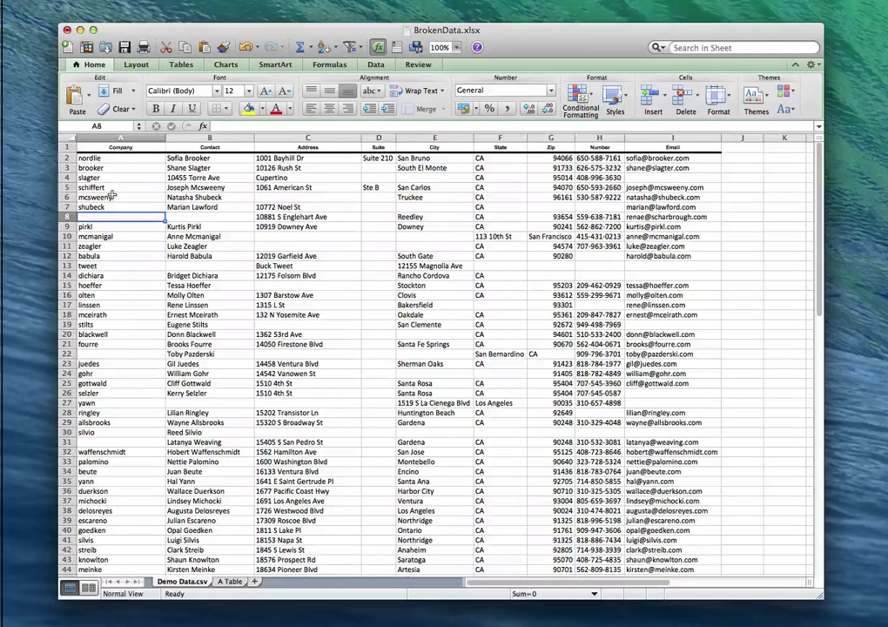
{"action": "left_click", "coordinate": [707, 216]}
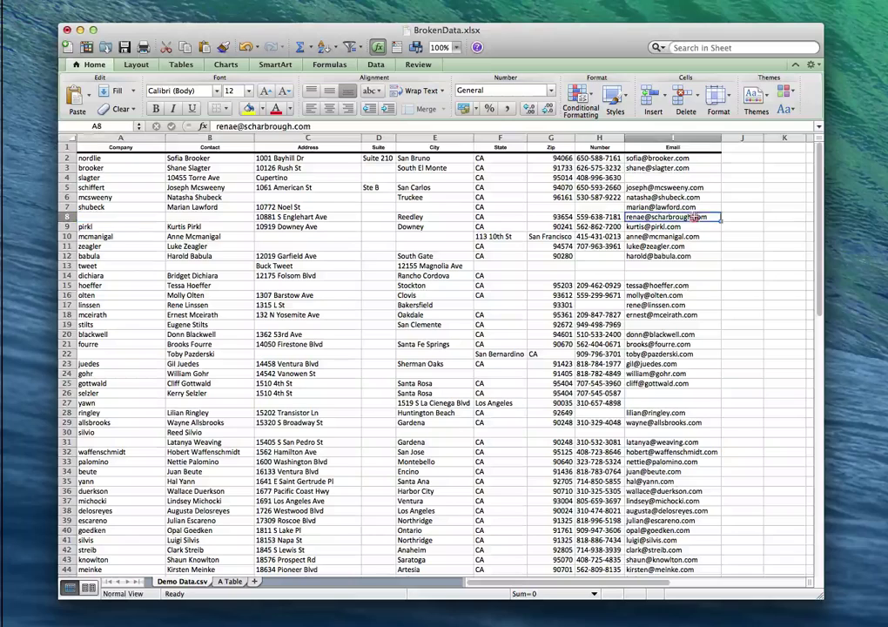
{"action": "left_click", "coordinate": [115, 219]}
{"action": "type", "text": "s"}
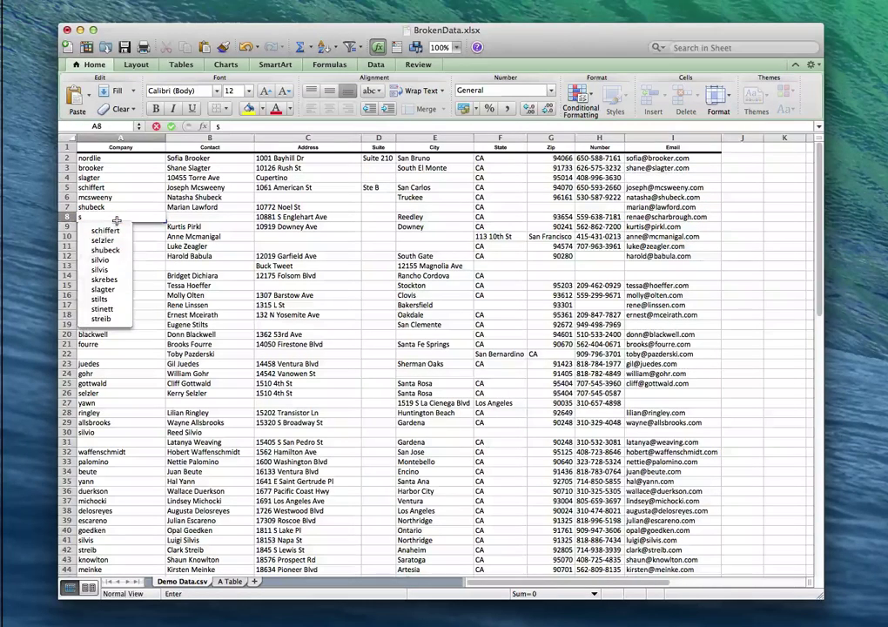
{"action": "type", "text": "charbrough"}
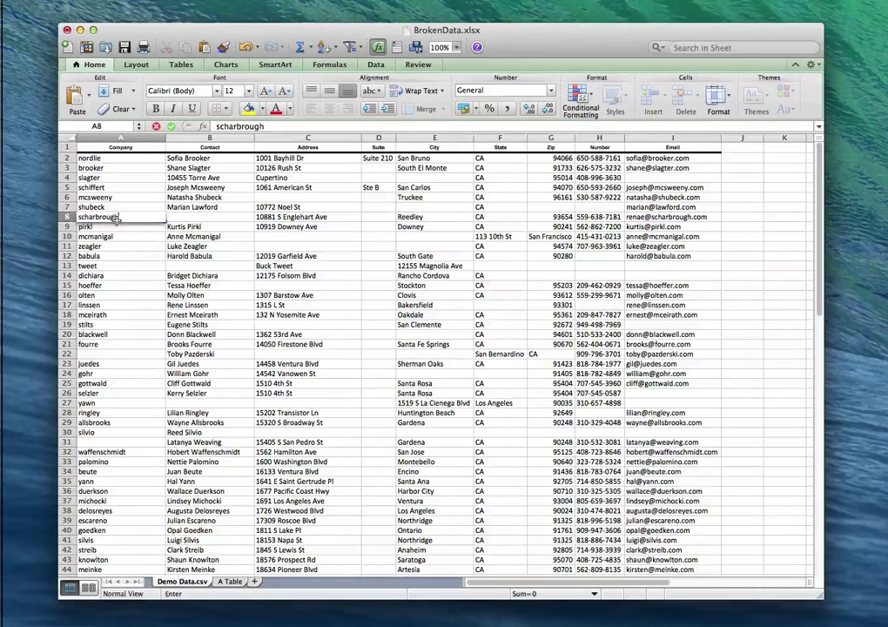
{"action": "left_click", "coordinate": [129, 353]}
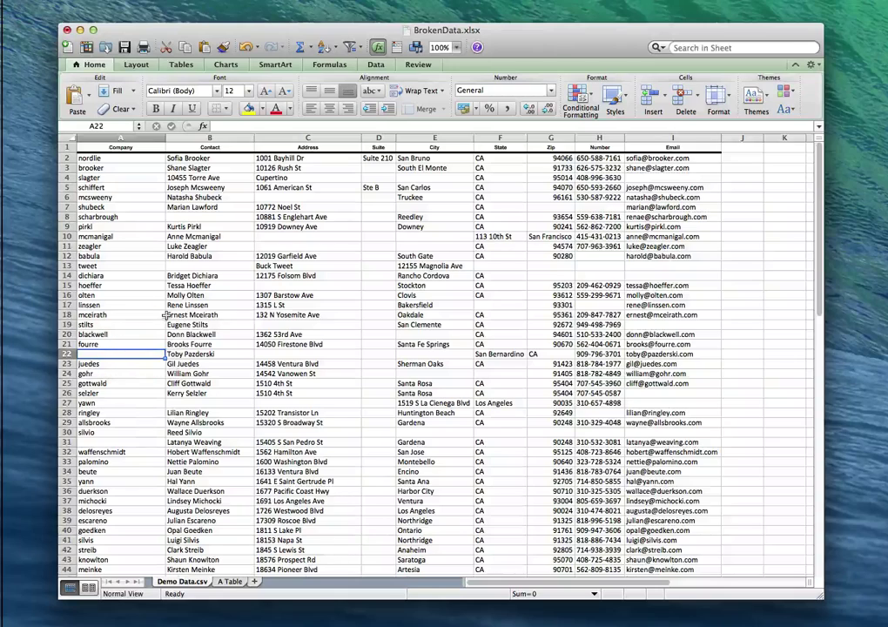
{"action": "type", "text": "pazderks"}
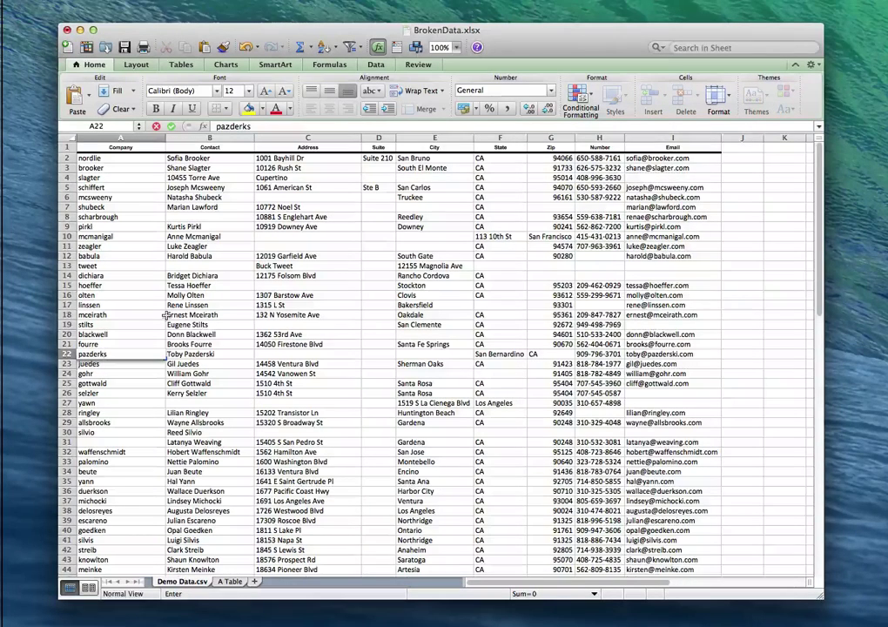
{"action": "key", "text": "BackSpace"}
{"action": "key", "text": "BackSpace"}
{"action": "type", "text": "ski"}
{"action": "left_click", "coordinate": [370, 256]}
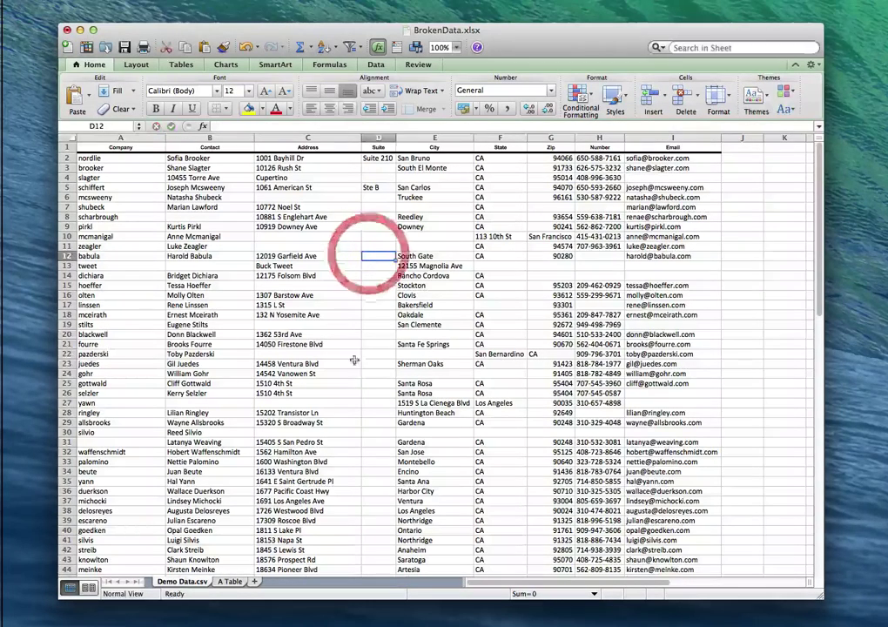
- Move the misplaced contact name from Address cell C13 to Contact cell B13
{"action": "left_click", "coordinate": [276, 265]}
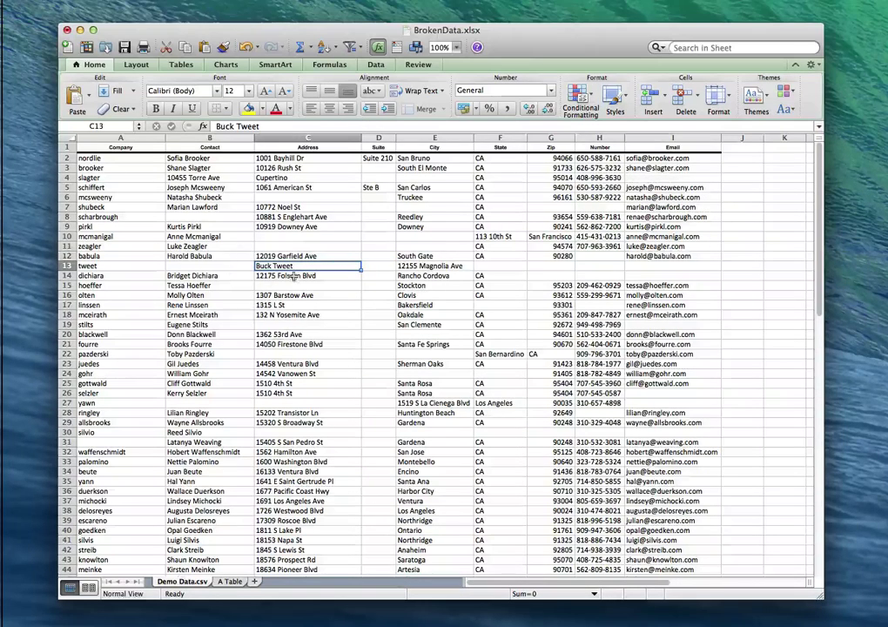
{"action": "key", "text": "super+x"}
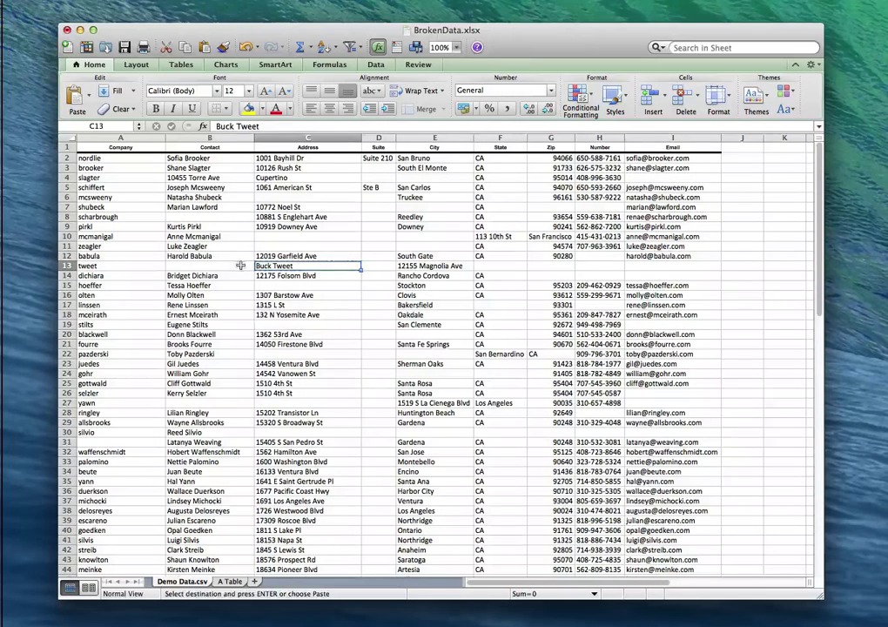
{"action": "left_click", "coordinate": [237, 266]}
{"action": "key", "text": "Return"}
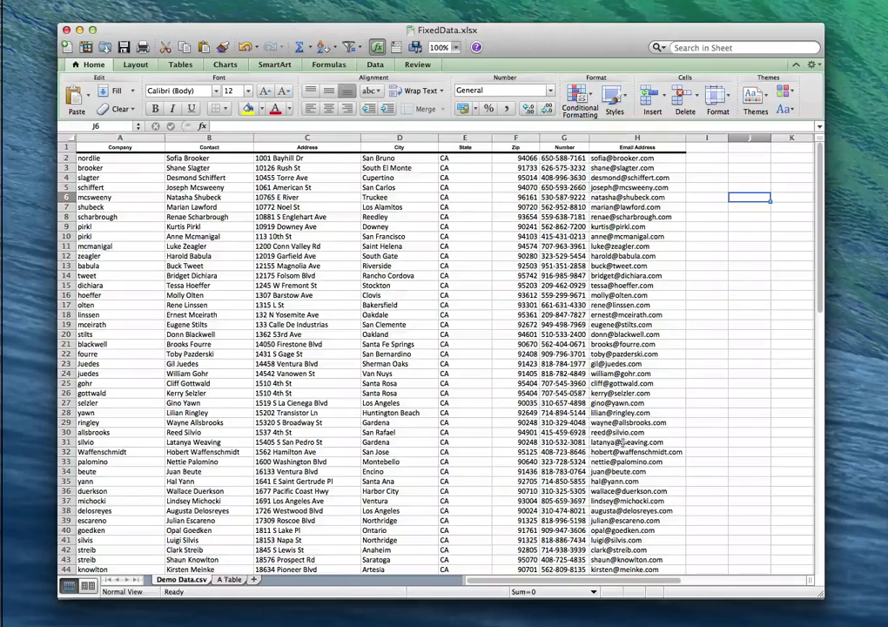
{"action": "left_click_drag", "start_coordinate": [624, 450], "coordinate": [124, 174]}
{"action": "left_click", "coordinate": [458, 345]}
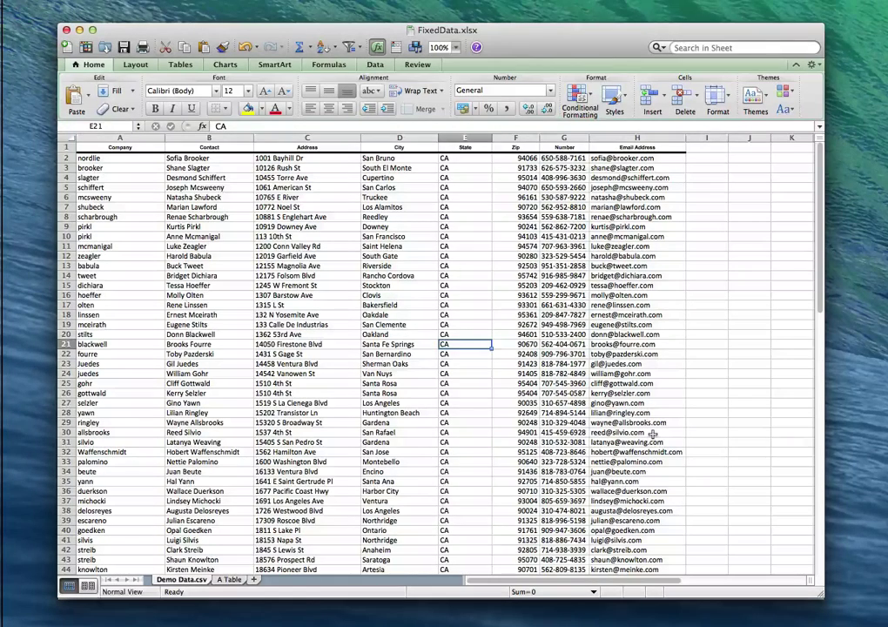
{"action": "left_click_drag", "start_coordinate": [652, 433], "coordinate": [359, 317]}
{"action": "left_click", "coordinate": [283, 208]}
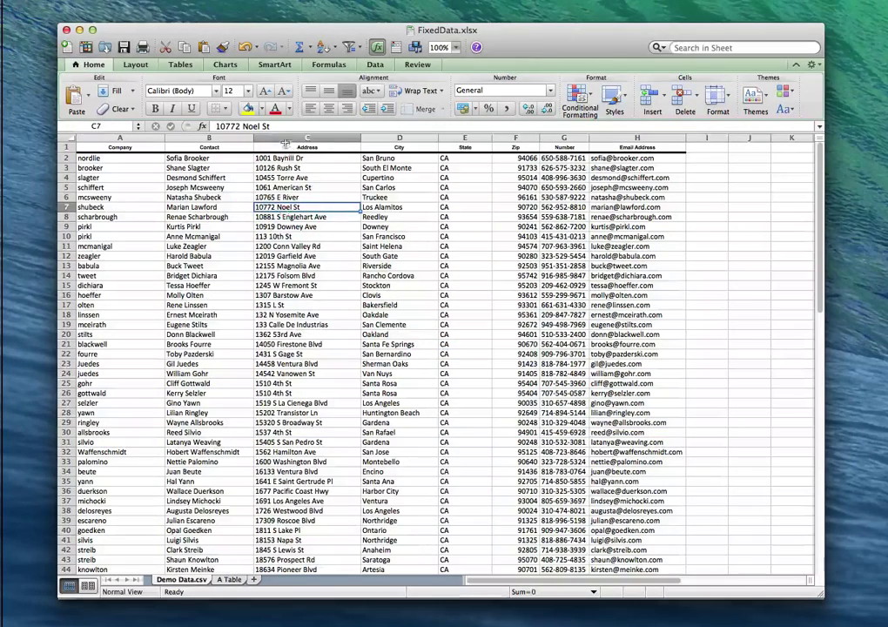
- Review the Address–Zip, Company, Contact, Number–Email Address and empty I–J columns in turn
{"action": "left_click_drag", "start_coordinate": [305, 139], "coordinate": [514, 142]}
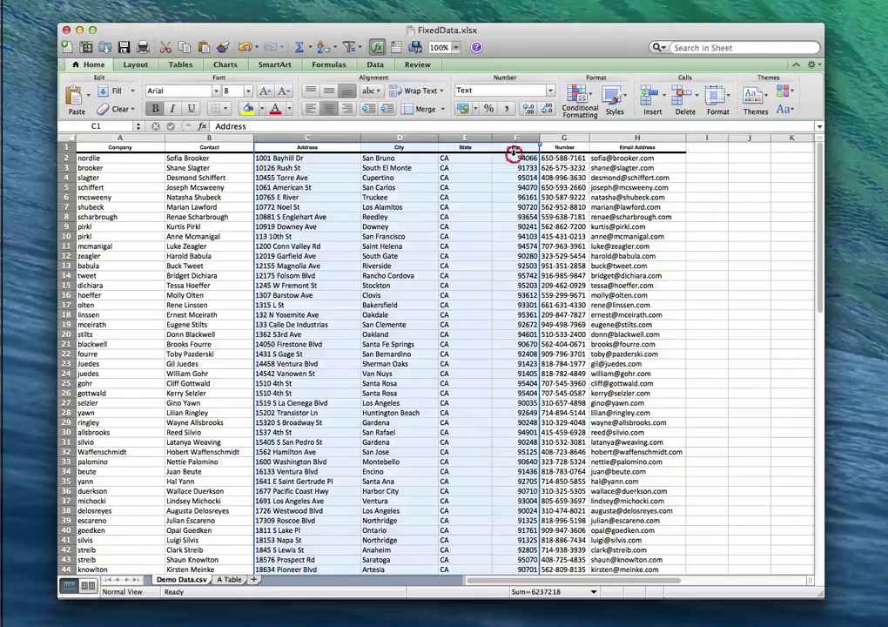
{"action": "left_click", "coordinate": [120, 138]}
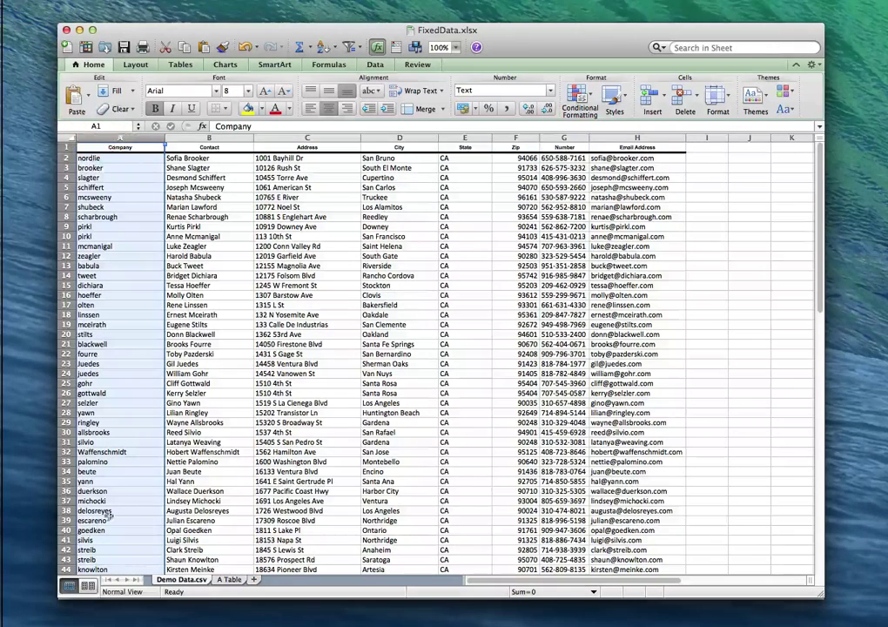
{"action": "left_click", "coordinate": [210, 138]}
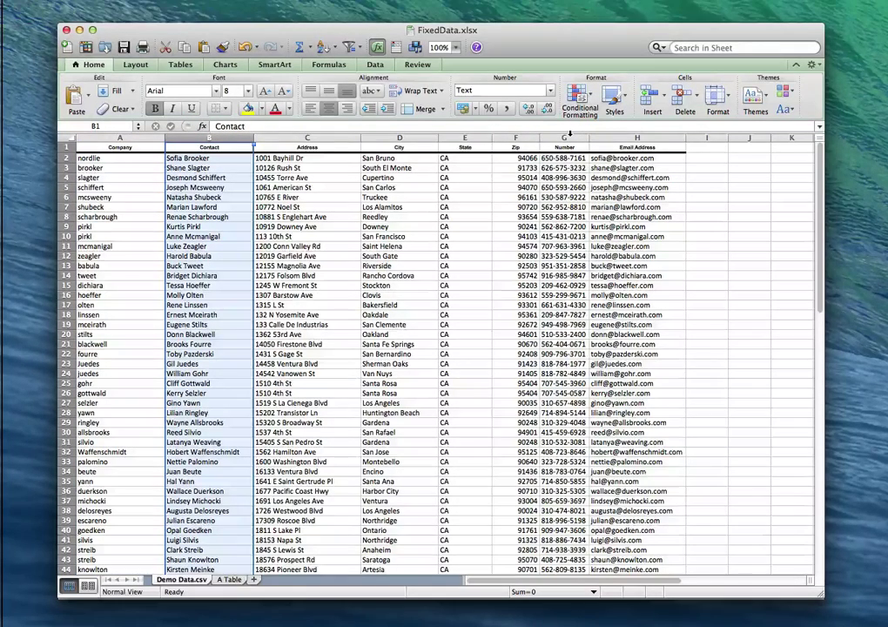
{"action": "left_click_drag", "start_coordinate": [566, 138], "coordinate": [624, 138]}
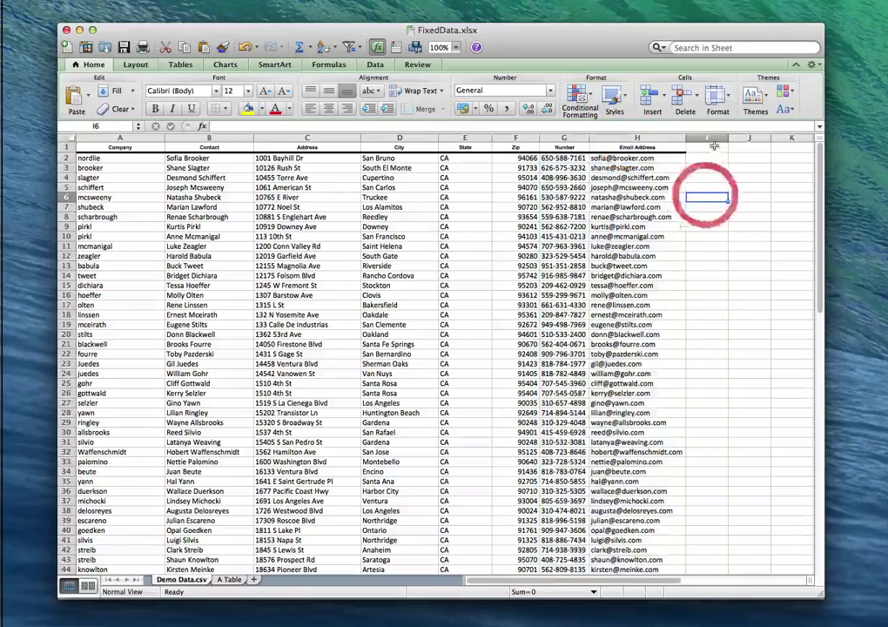
{"action": "left_click_drag", "start_coordinate": [707, 137], "coordinate": [760, 136]}
{"action": "left_click", "coordinate": [778, 223]}
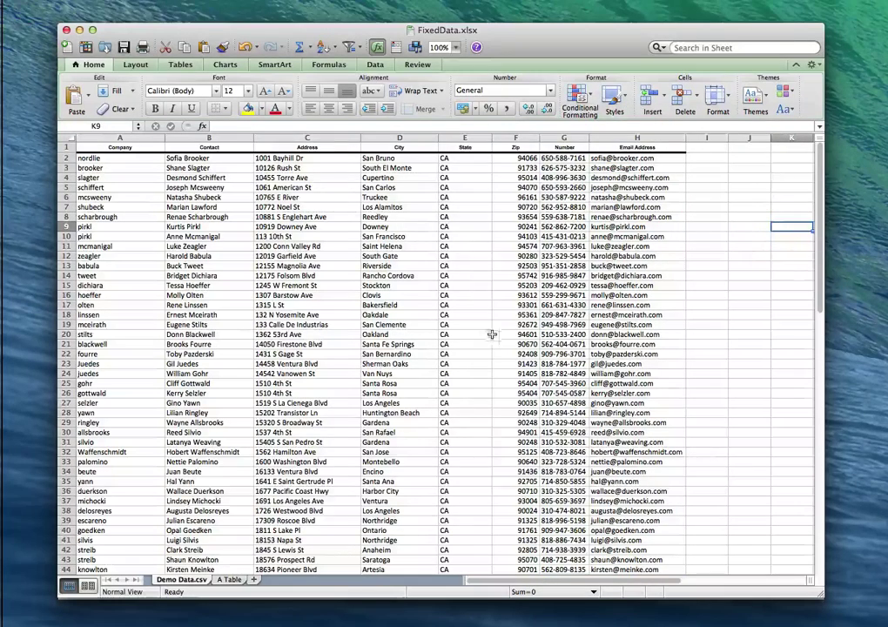